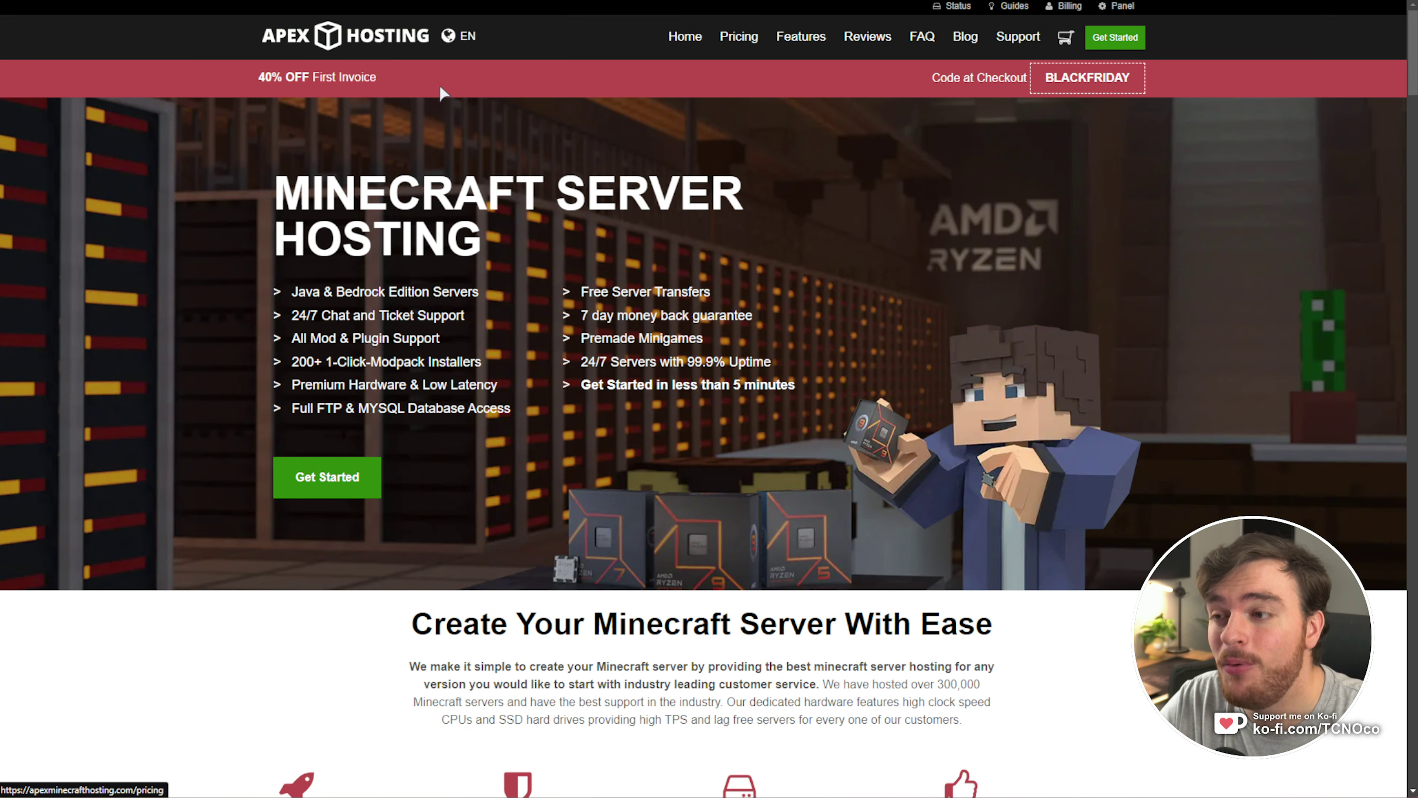
Browse the Apex Hosting homepage, highlighting the 24/7 Servers & Support and One Click Modpacks text
{"action": "scroll", "coordinate": [633, 258], "scroll_direction": "down", "scroll_amount": 5}
{"action": "scroll", "coordinate": [633, 257], "scroll_direction": "up", "scroll_amount": 3}
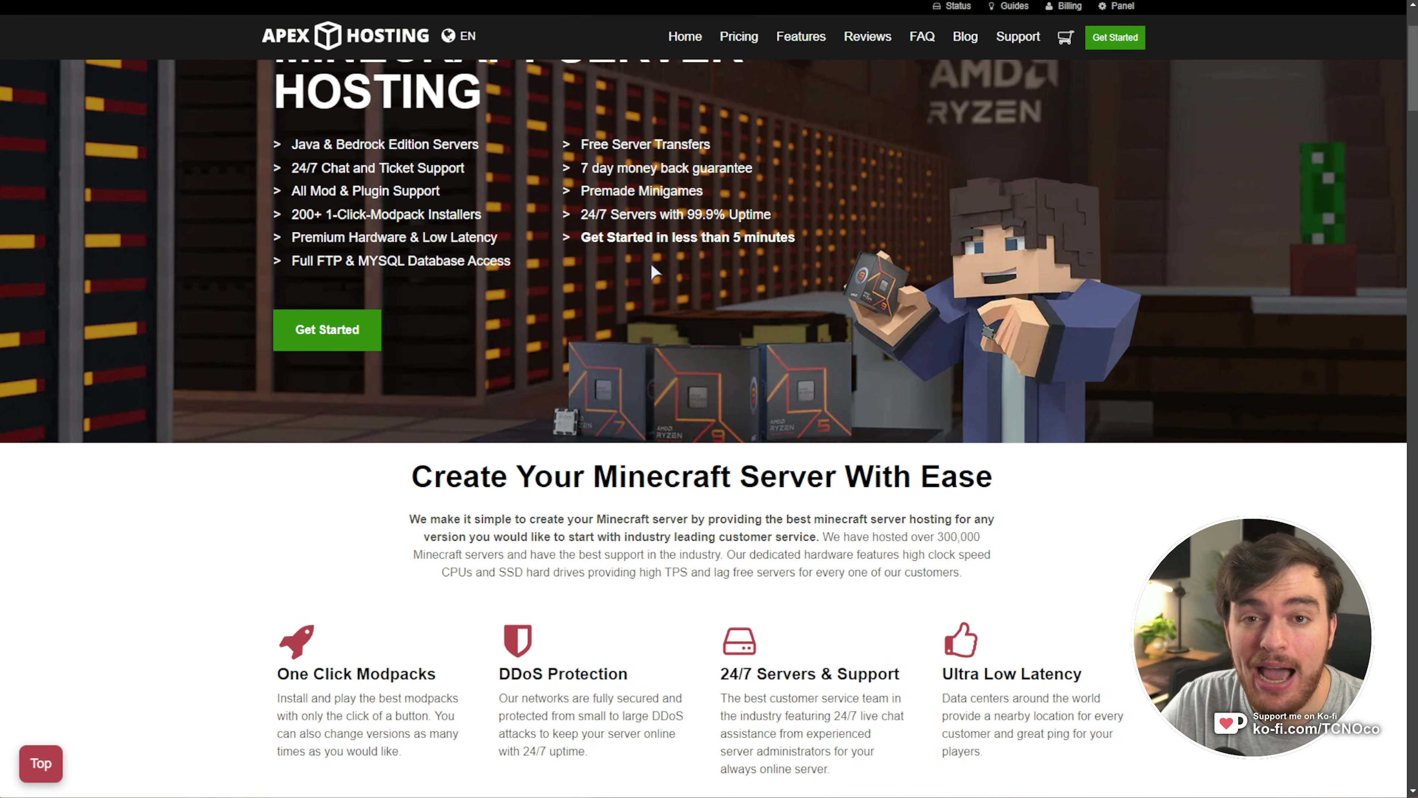
{"action": "scroll", "coordinate": [710, 340], "scroll_direction": "down", "scroll_amount": 3}
{"action": "left_click_drag", "start_coordinate": [1108, 479], "coordinate": [439, 454]}
{"action": "left_click_drag", "start_coordinate": [758, 672], "coordinate": [856, 698]}
{"action": "left_click", "coordinate": [1089, 774]}
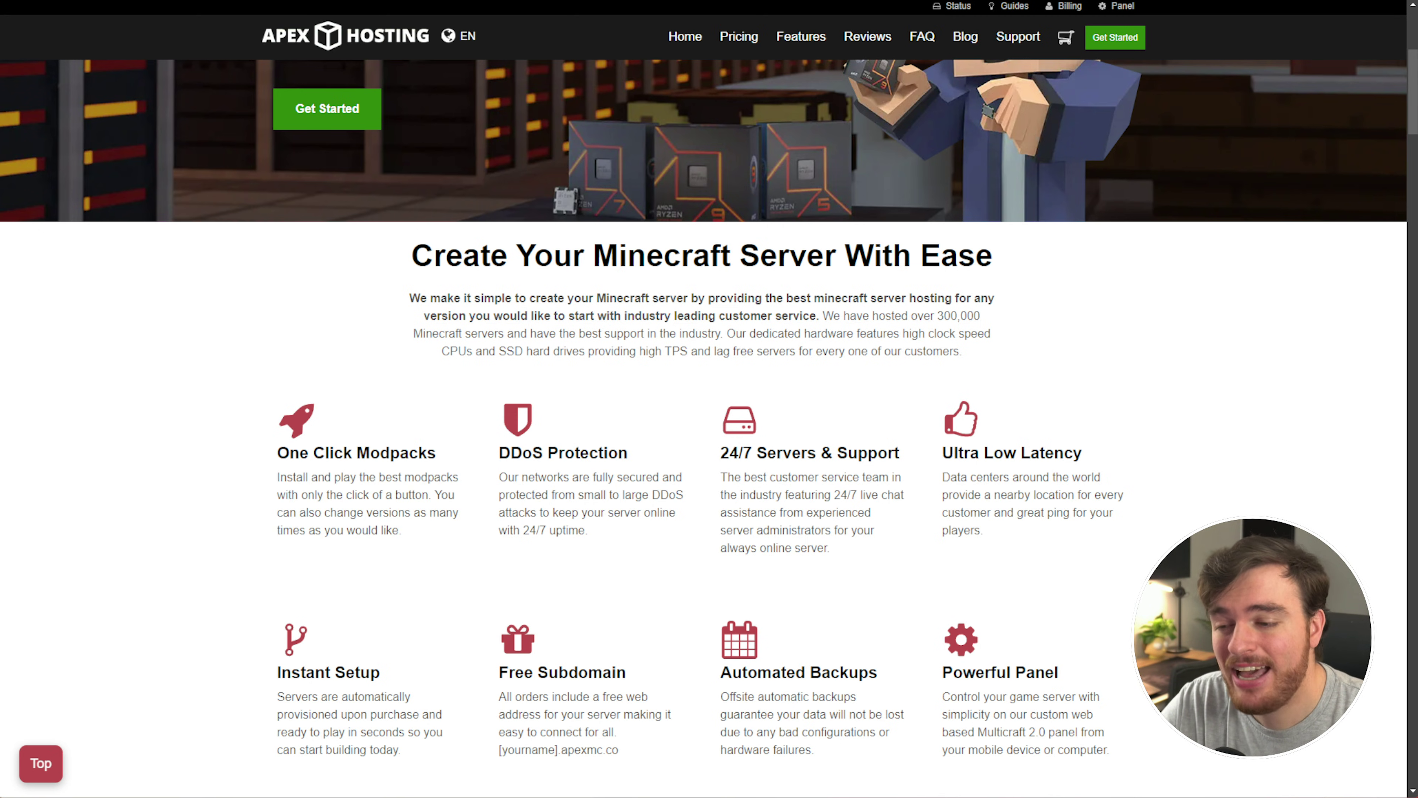
{"action": "scroll", "coordinate": [709, 391], "scroll_direction": "up", "scroll_amount": 6}
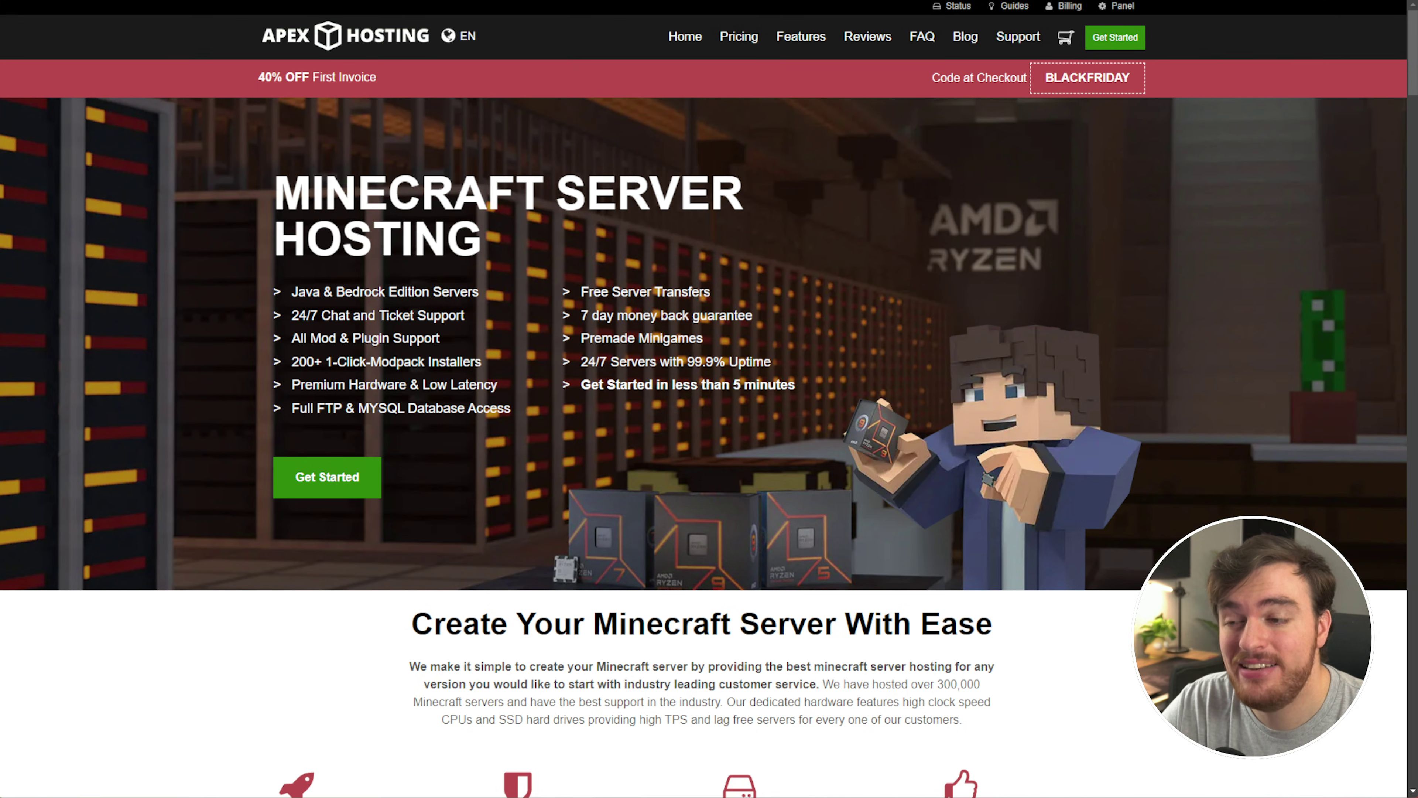
Open the pricing plans and look through the game list without choosing a game
{"action": "left_click", "coordinate": [330, 476]}
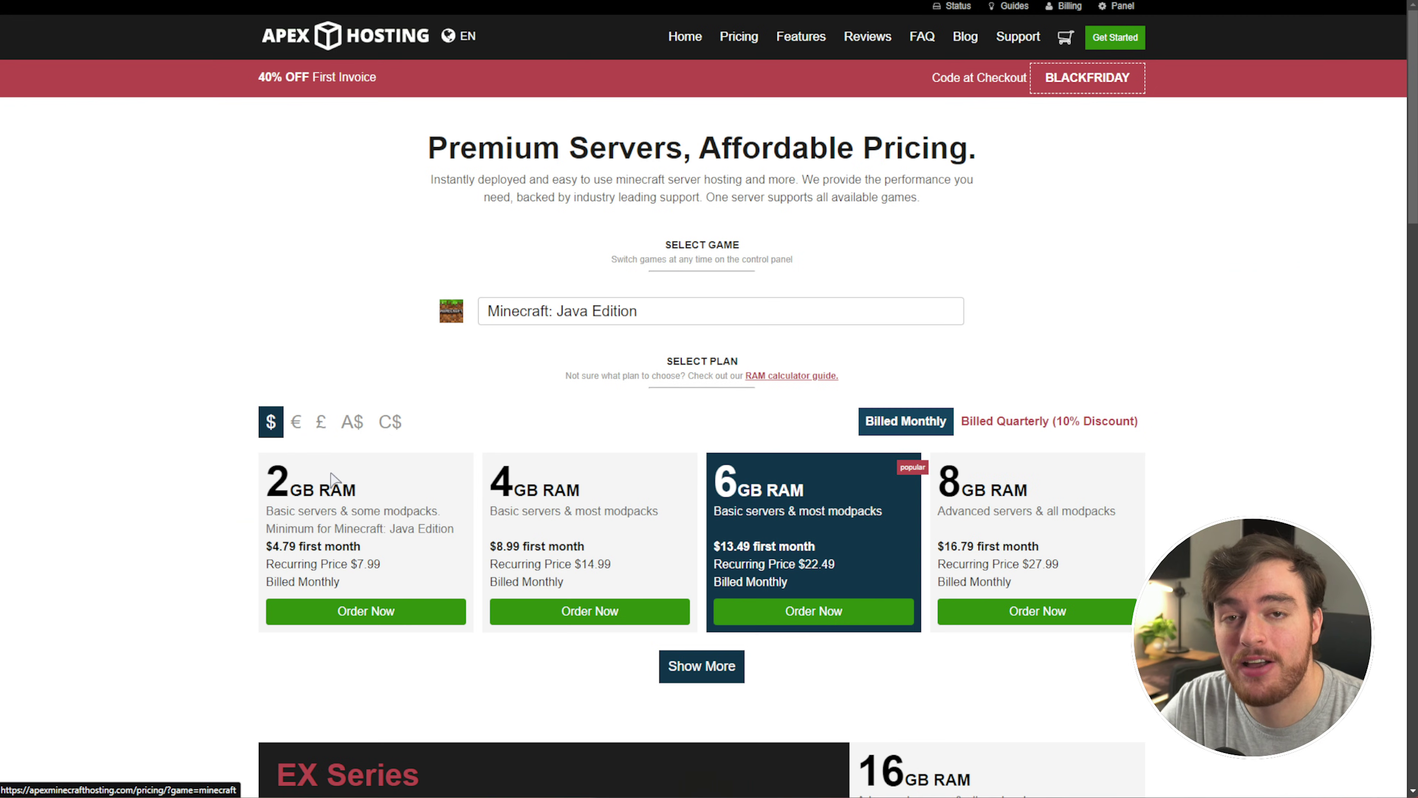
{"action": "left_click", "coordinate": [801, 315]}
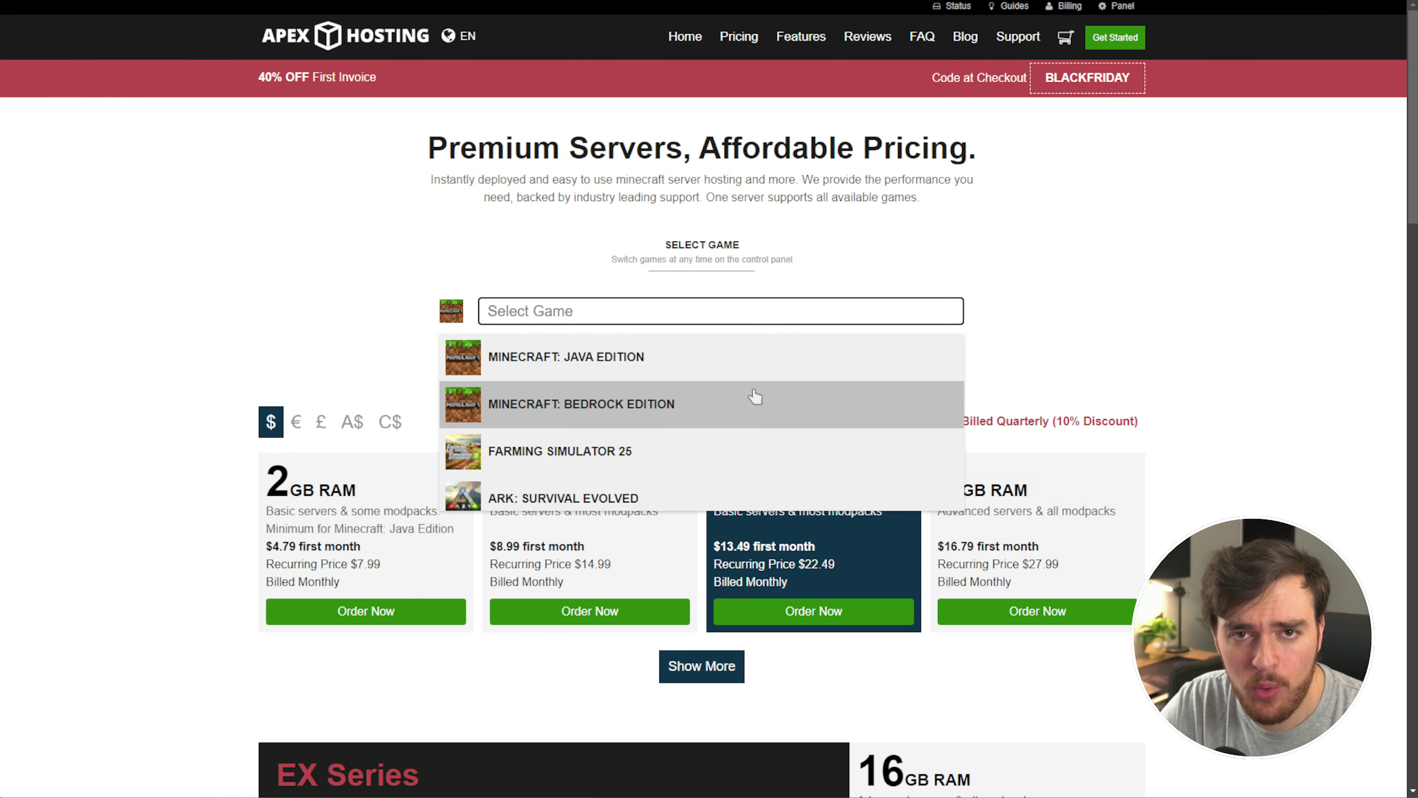
{"action": "scroll", "coordinate": [757, 396], "scroll_direction": "down", "scroll_amount": 5}
{"action": "left_click", "coordinate": [1221, 163]}
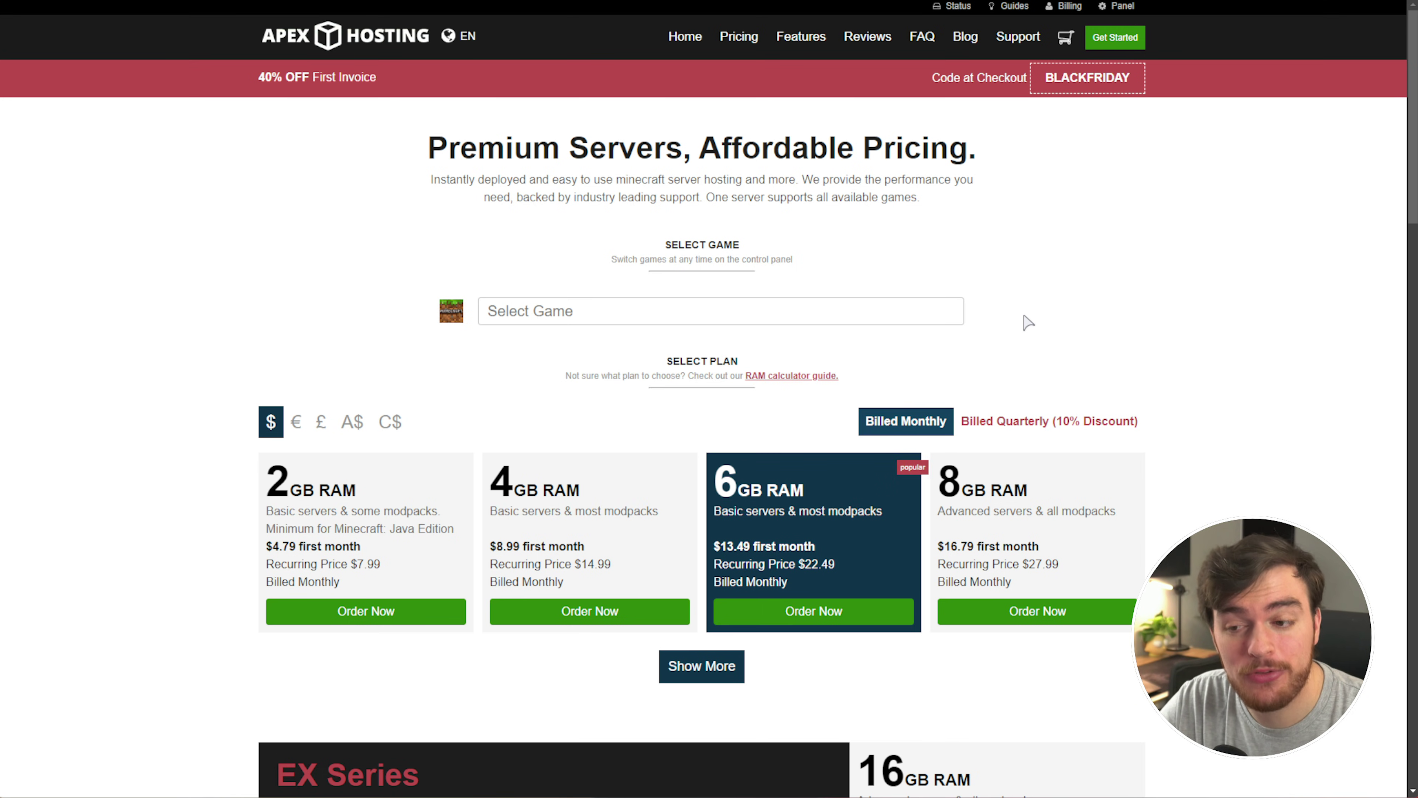
{"action": "scroll", "coordinate": [1029, 324], "scroll_direction": "down", "scroll_amount": 3}
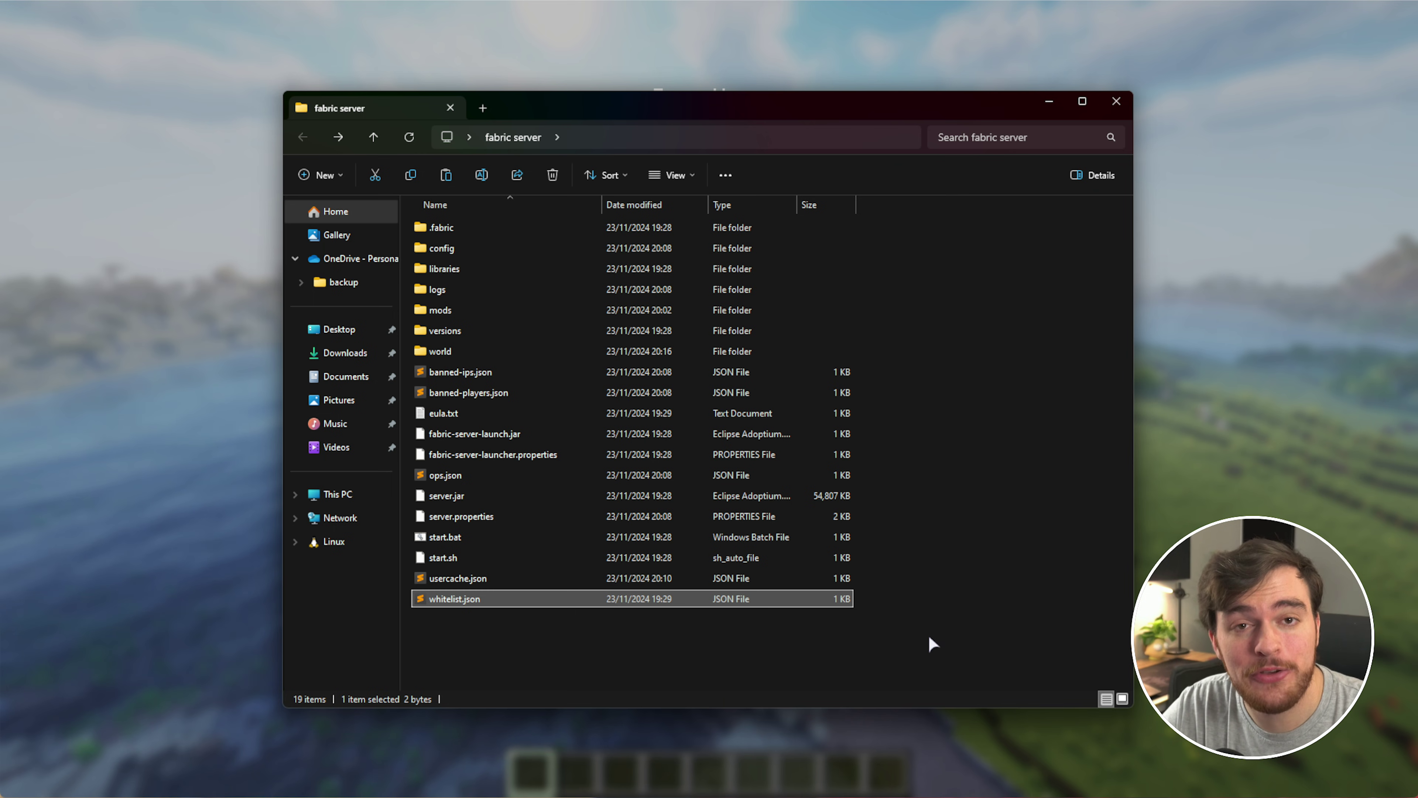
Select every file in the fabric server folder, then clear the selection
{"action": "left_click_drag", "start_coordinate": [929, 639], "coordinate": [674, 215]}
{"action": "left_click", "coordinate": [921, 329]}
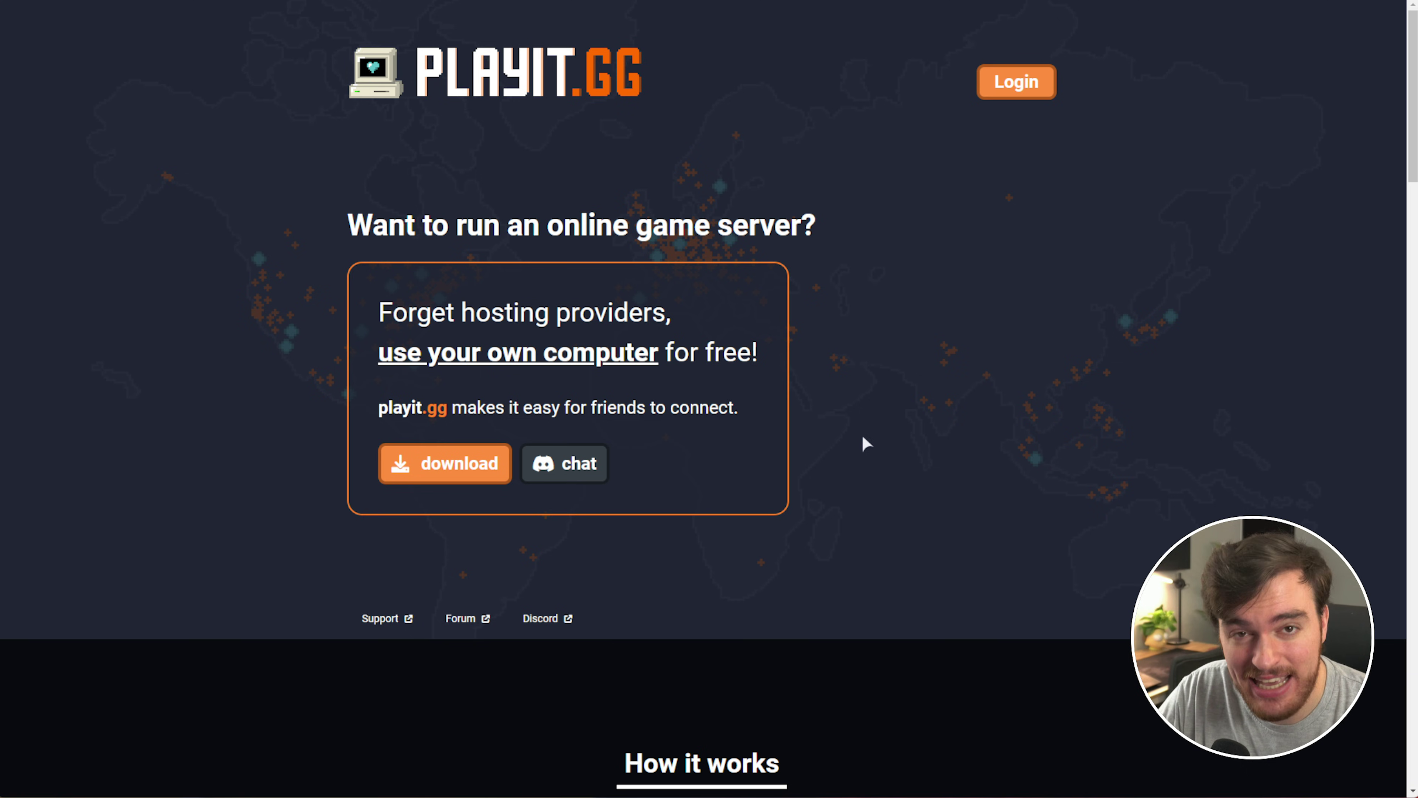
{"action": "scroll", "coordinate": [863, 439], "scroll_direction": "down", "scroll_amount": 8}
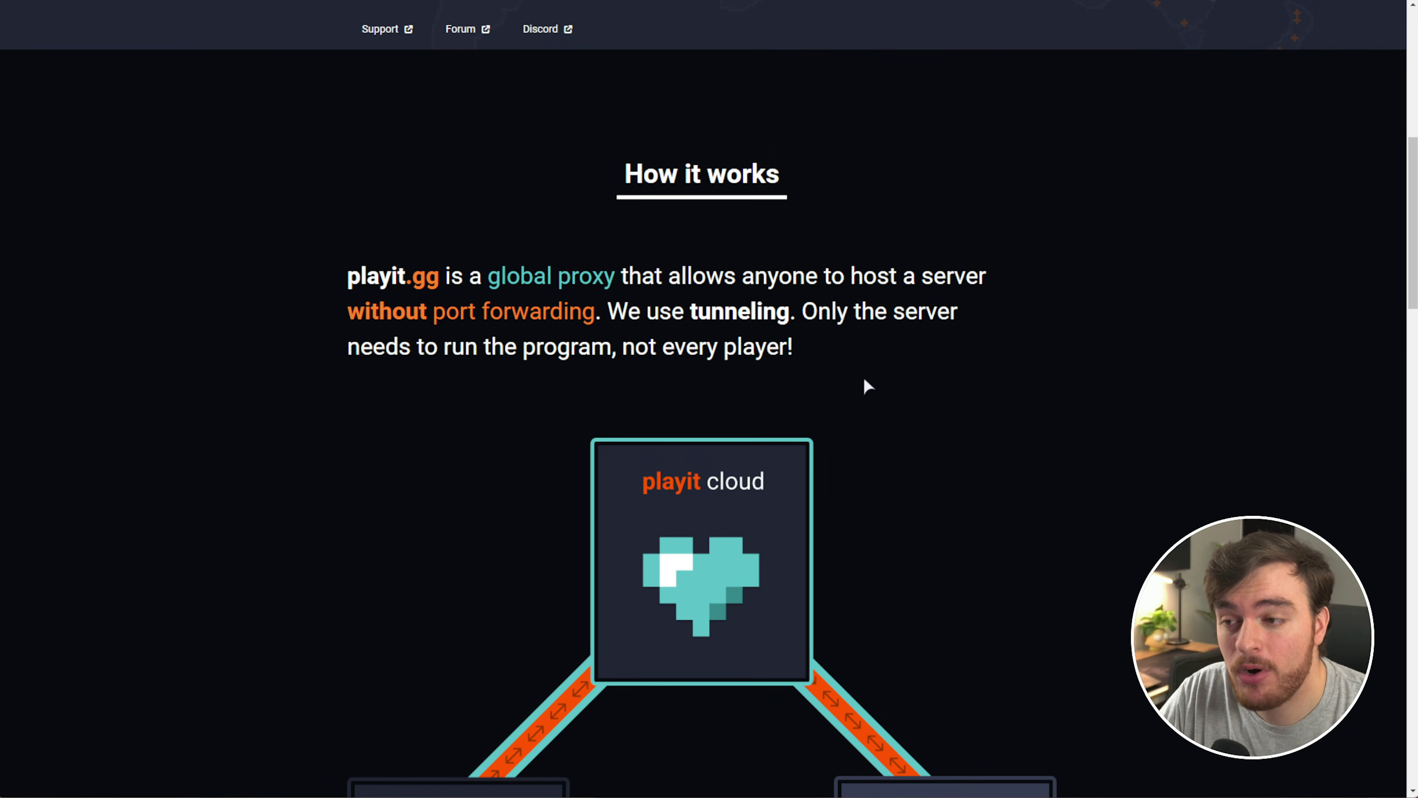
{"action": "left_click_drag", "start_coordinate": [630, 321], "coordinate": [807, 339]}
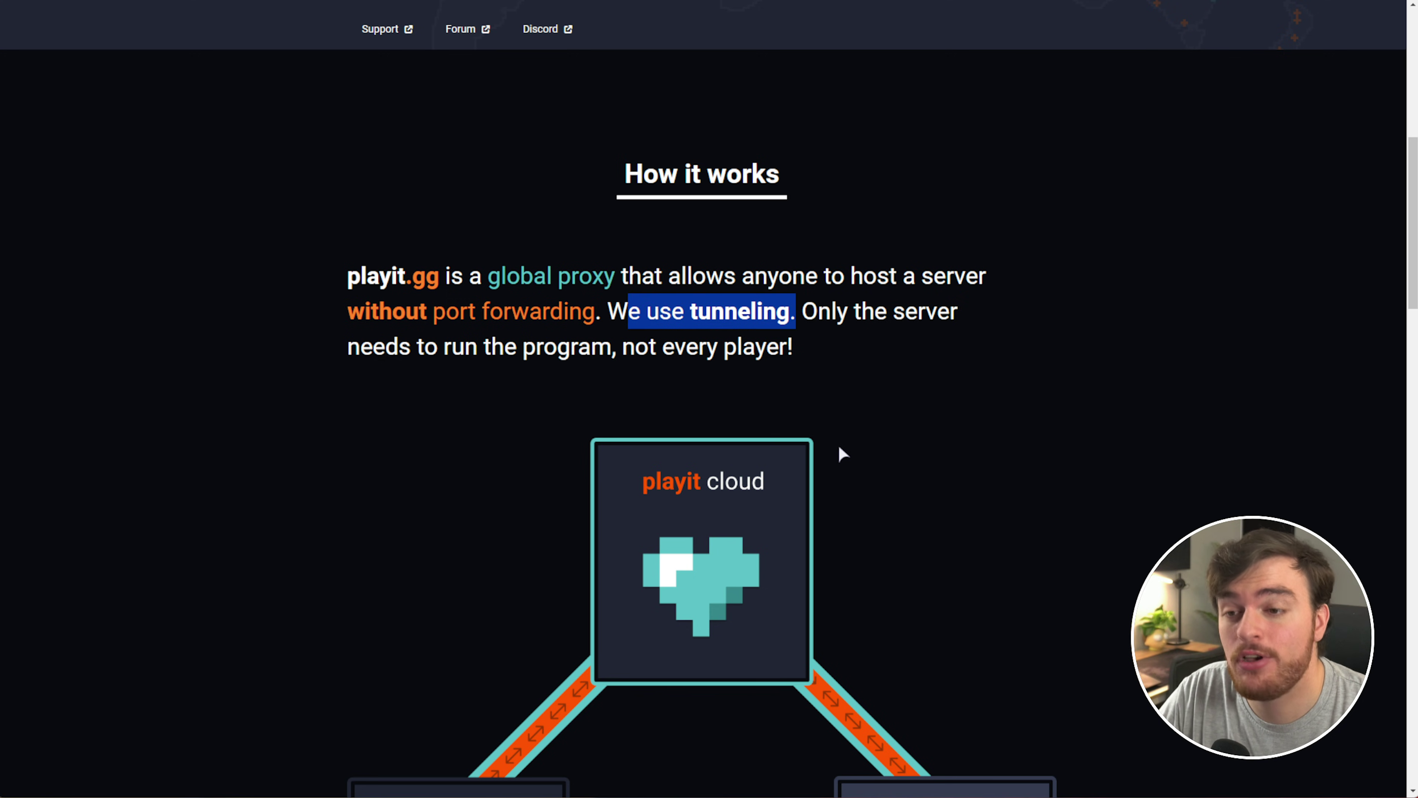
{"action": "scroll", "coordinate": [839, 447], "scroll_direction": "down", "scroll_amount": 4}
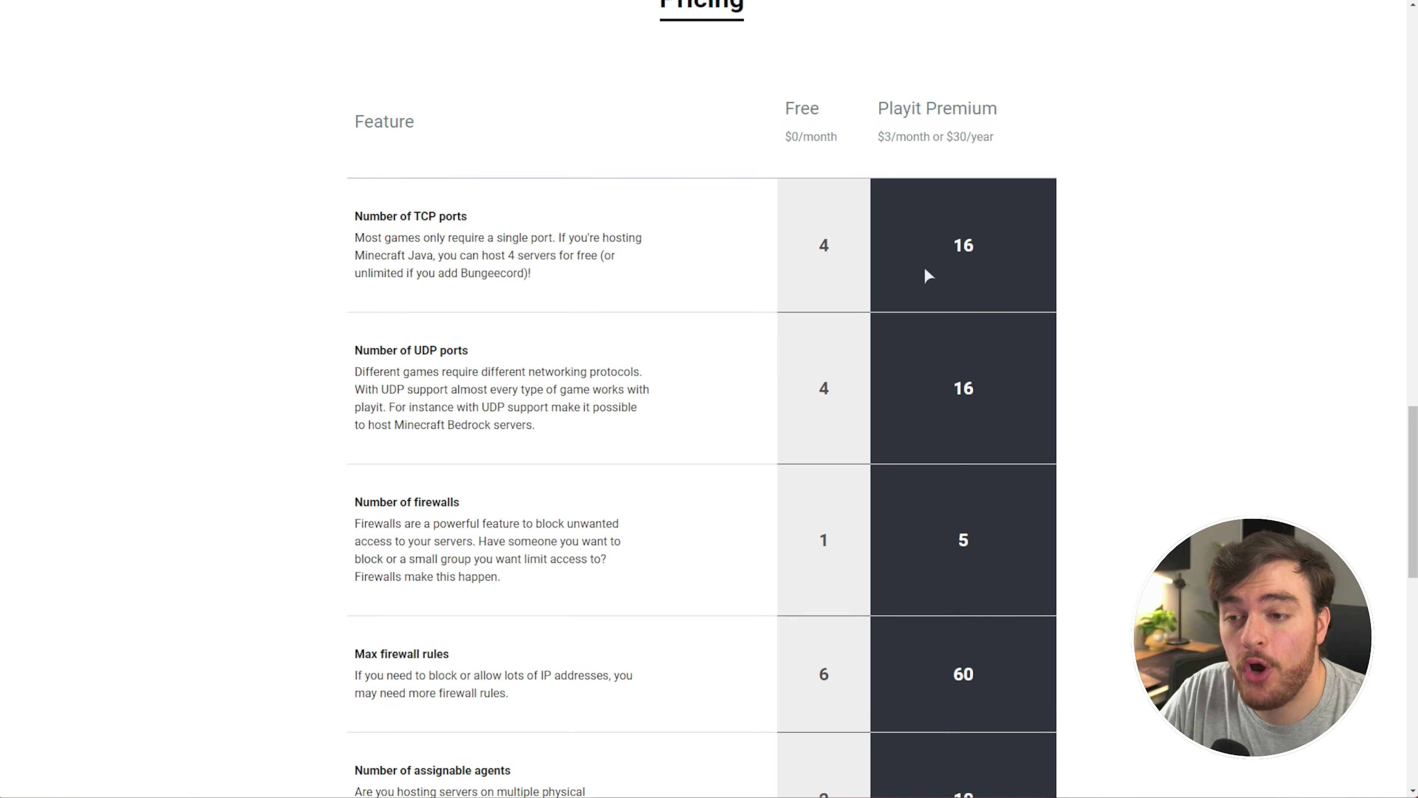
{"action": "left_click_drag", "start_coordinate": [838, 246], "coordinate": [755, 302]}
{"action": "scroll", "coordinate": [798, 368], "scroll_direction": "down", "scroll_amount": 6}
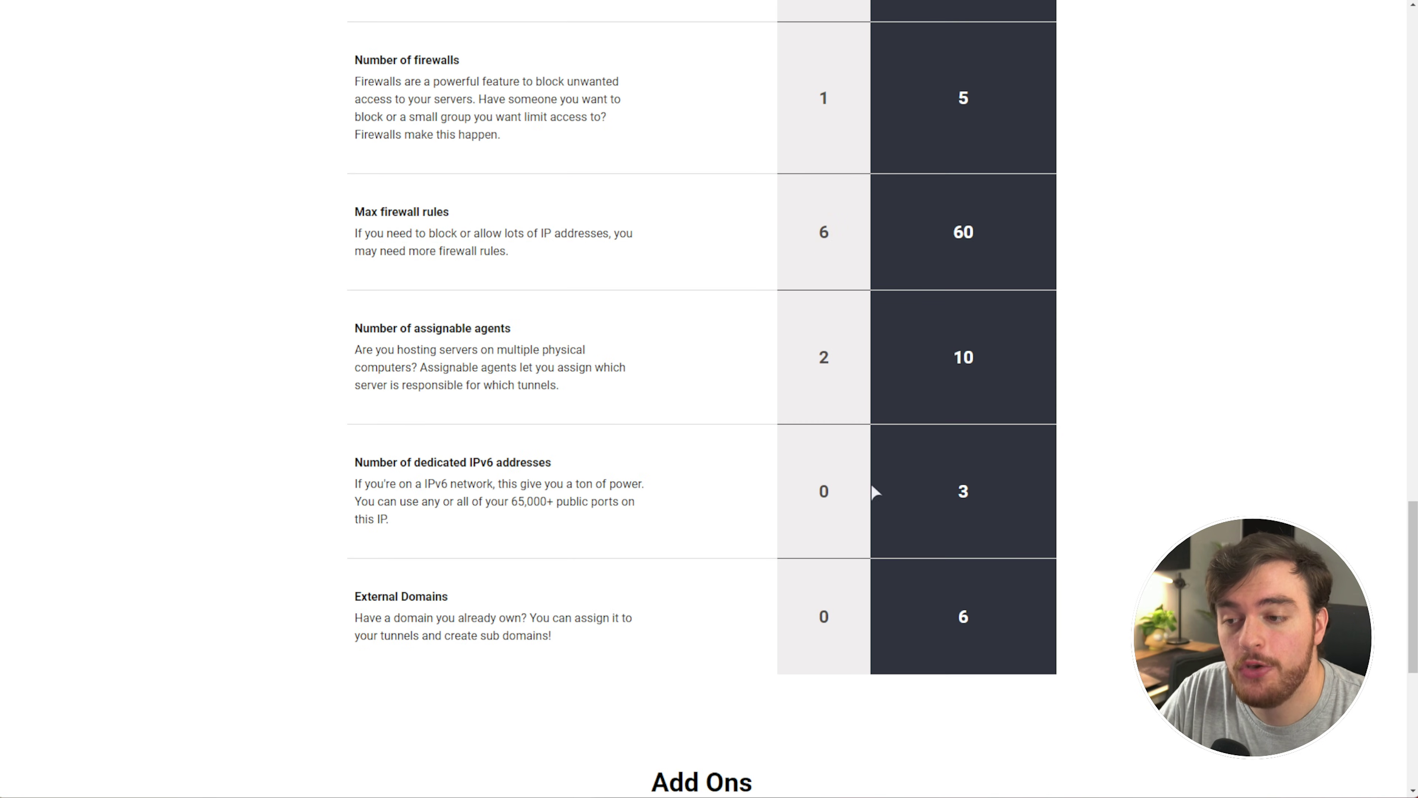
{"action": "left_click_drag", "start_coordinate": [838, 492], "coordinate": [695, 559]}
{"action": "left_click_drag", "start_coordinate": [650, 661], "coordinate": [422, 610]}
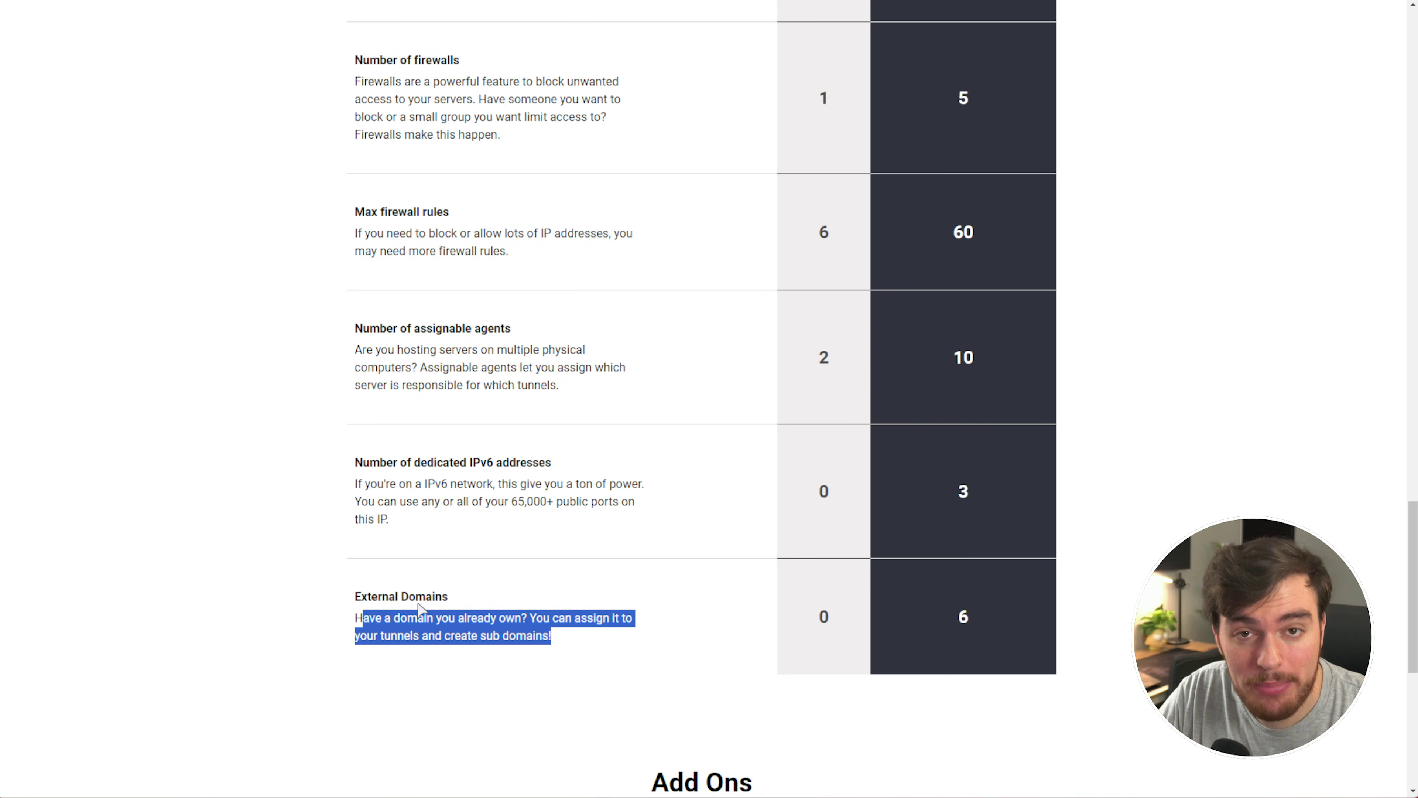
{"action": "scroll", "coordinate": [973, 402], "scroll_direction": "up", "scroll_amount": 7}
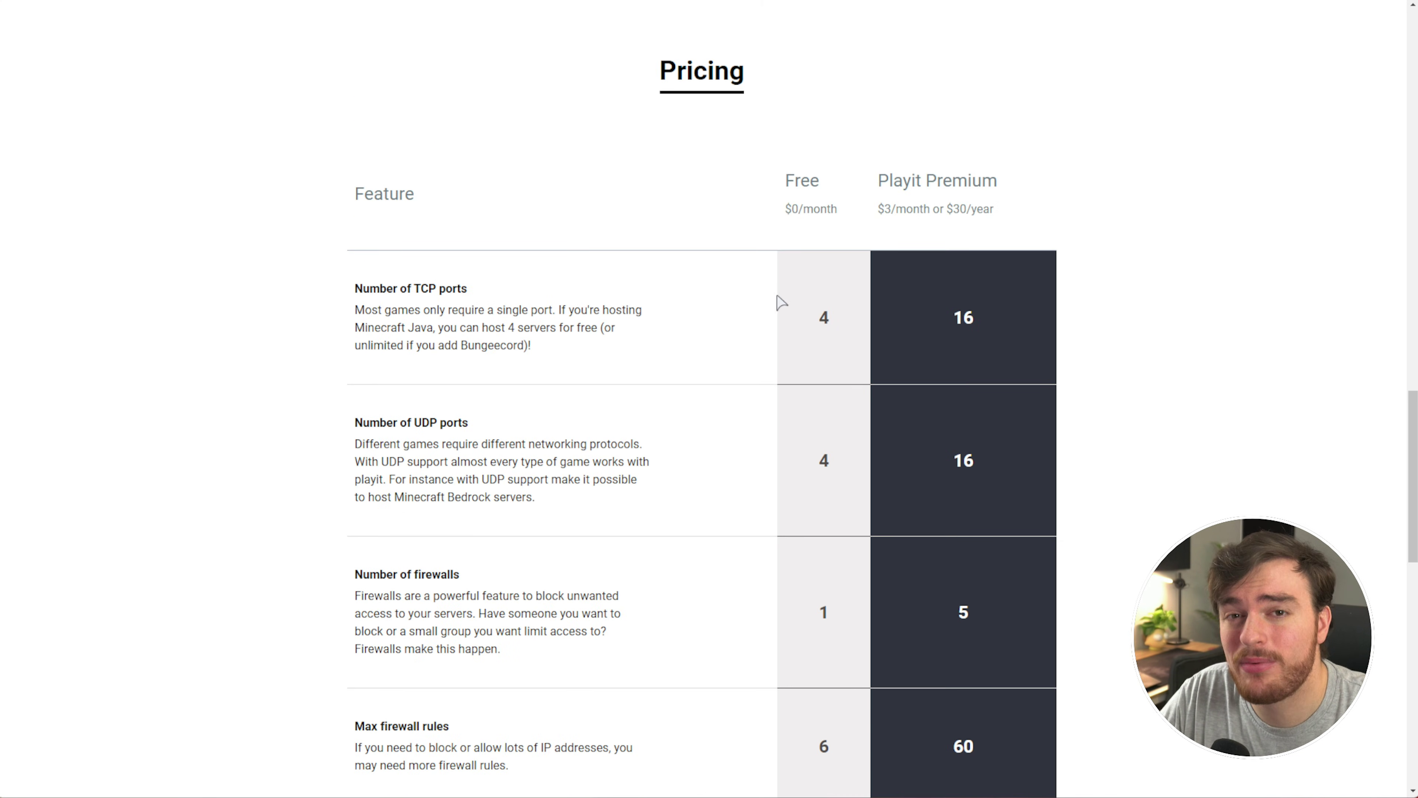
{"action": "left_click_drag", "start_coordinate": [840, 212], "coordinate": [775, 166]}
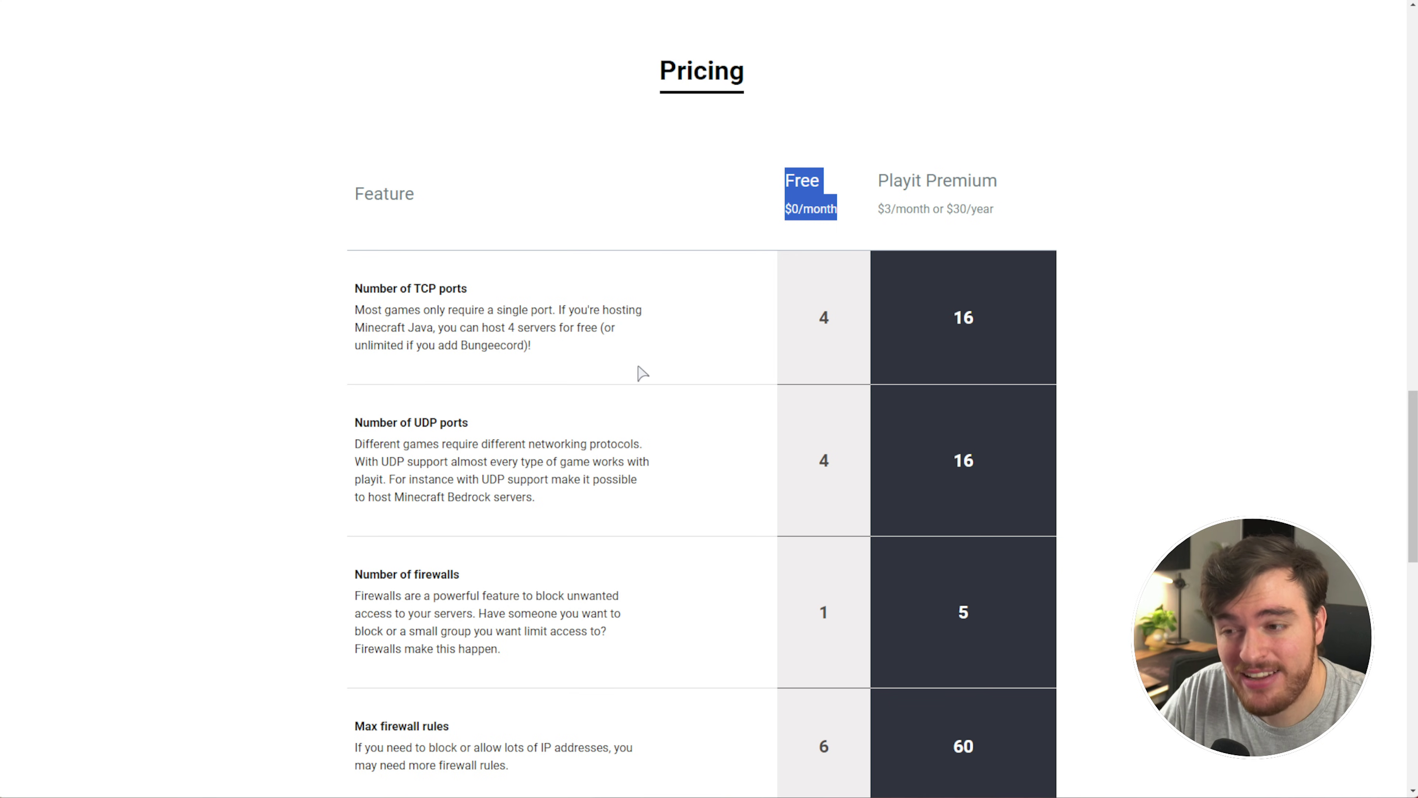
{"action": "left_click_drag", "start_coordinate": [554, 345], "coordinate": [437, 310]}
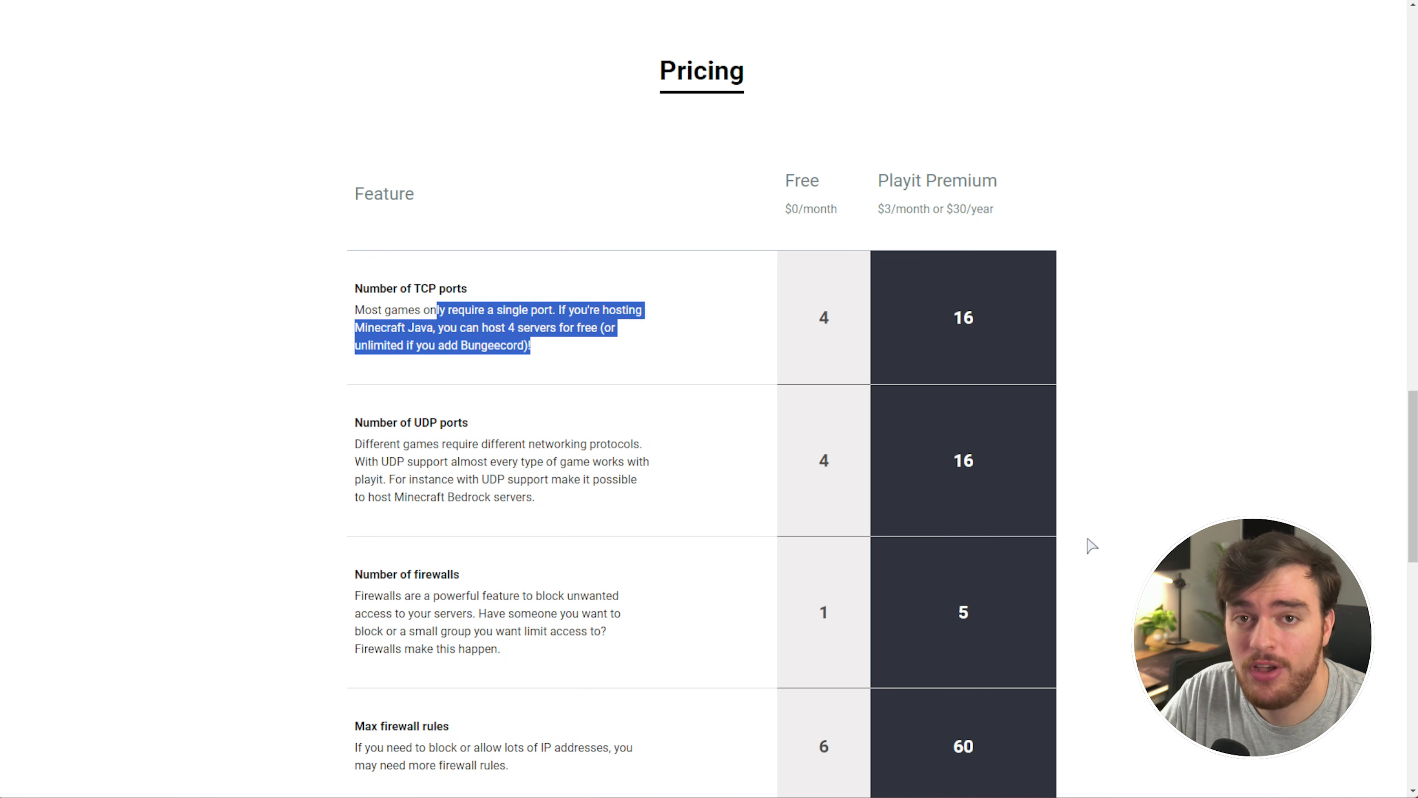
{"action": "key", "text": "Home"}
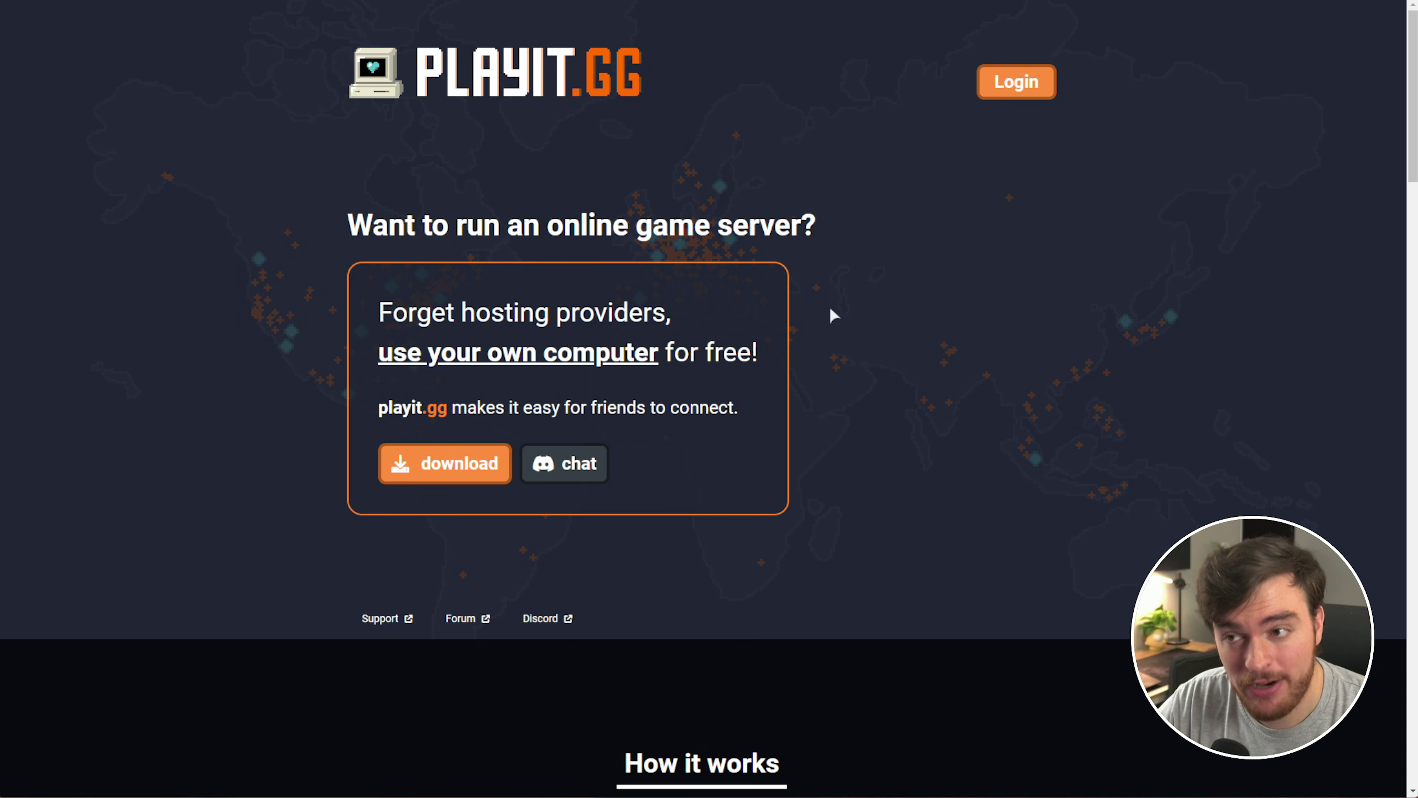
Go to the playit download page and view the Linux, macOS and Plugins downloads
{"action": "left_click", "coordinate": [467, 461]}
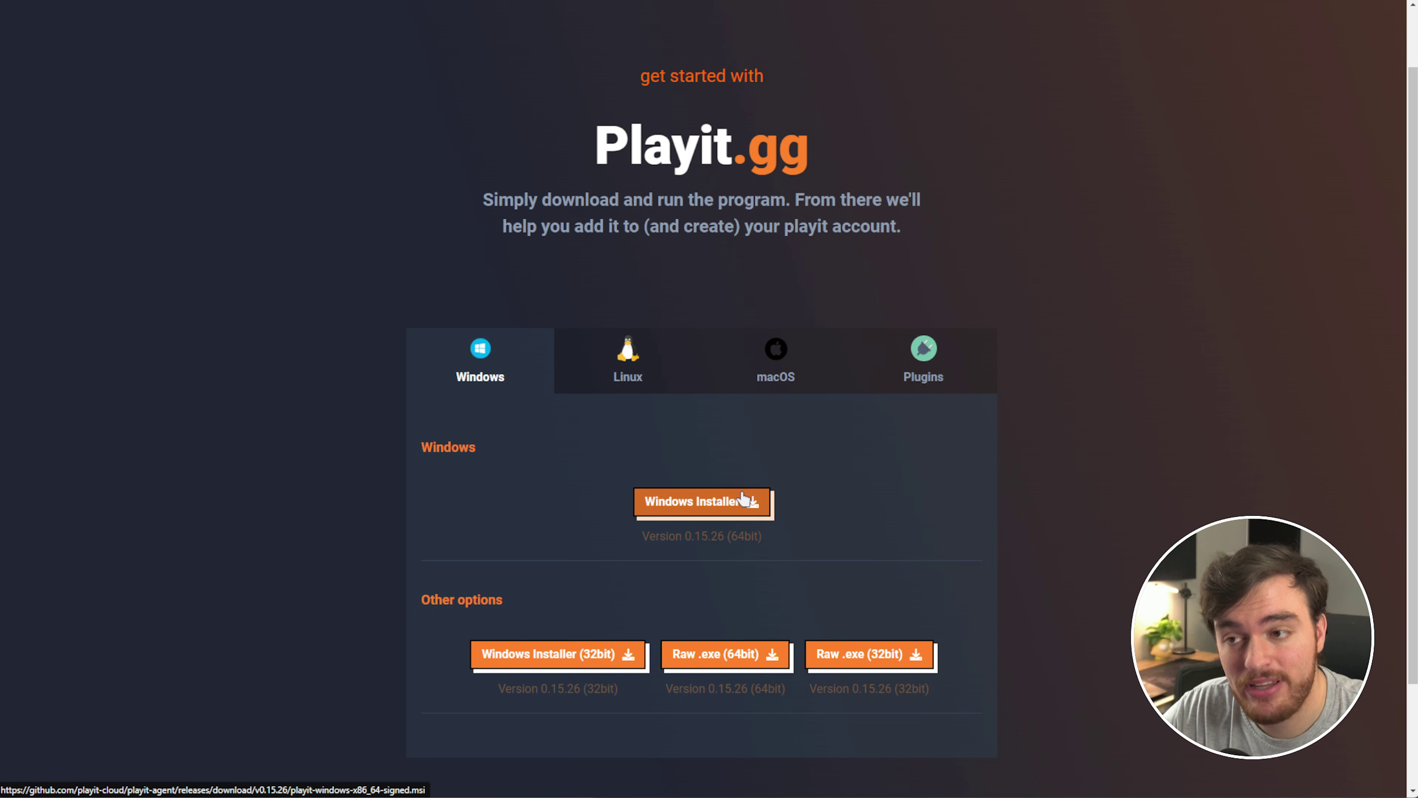
{"action": "left_click", "coordinate": [637, 362]}
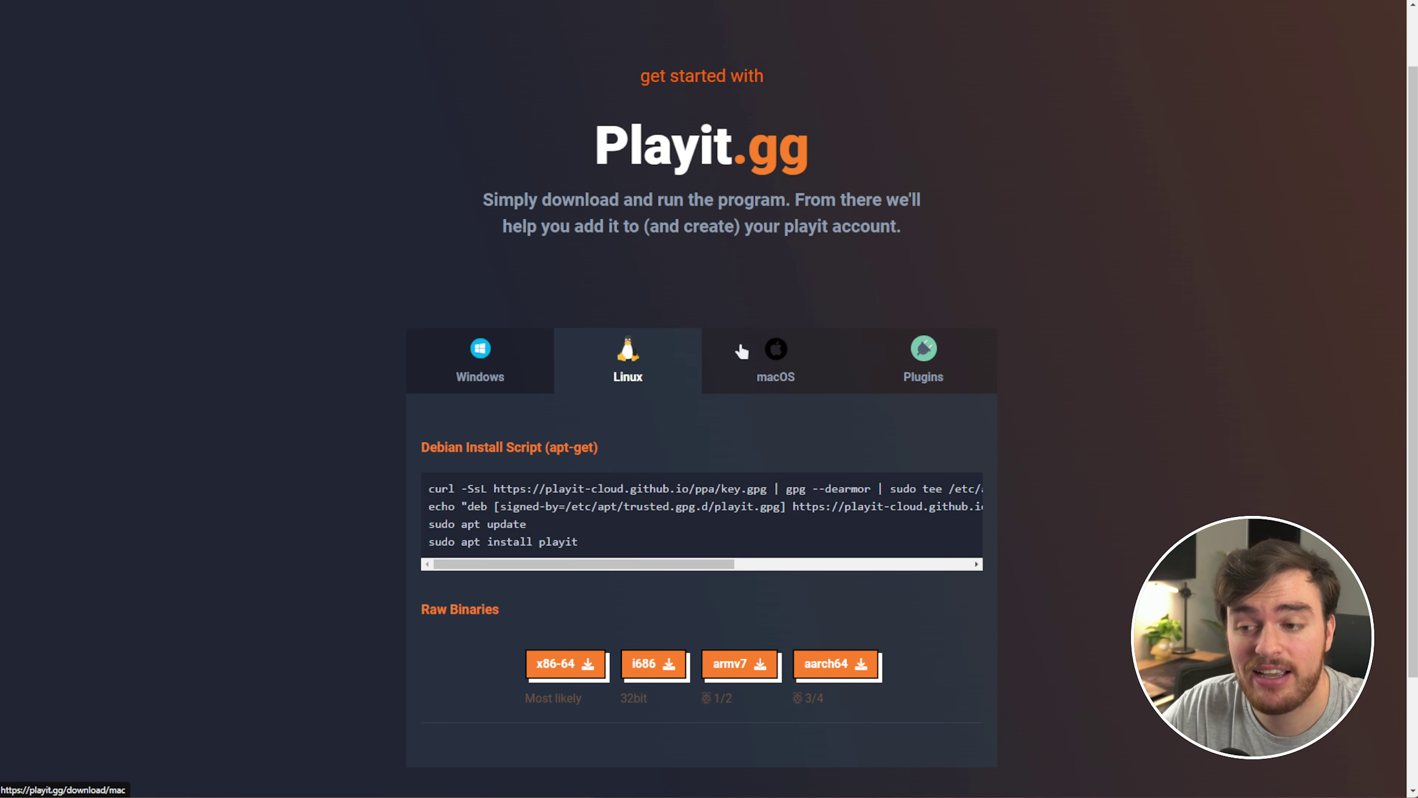
{"action": "left_click", "coordinate": [773, 365]}
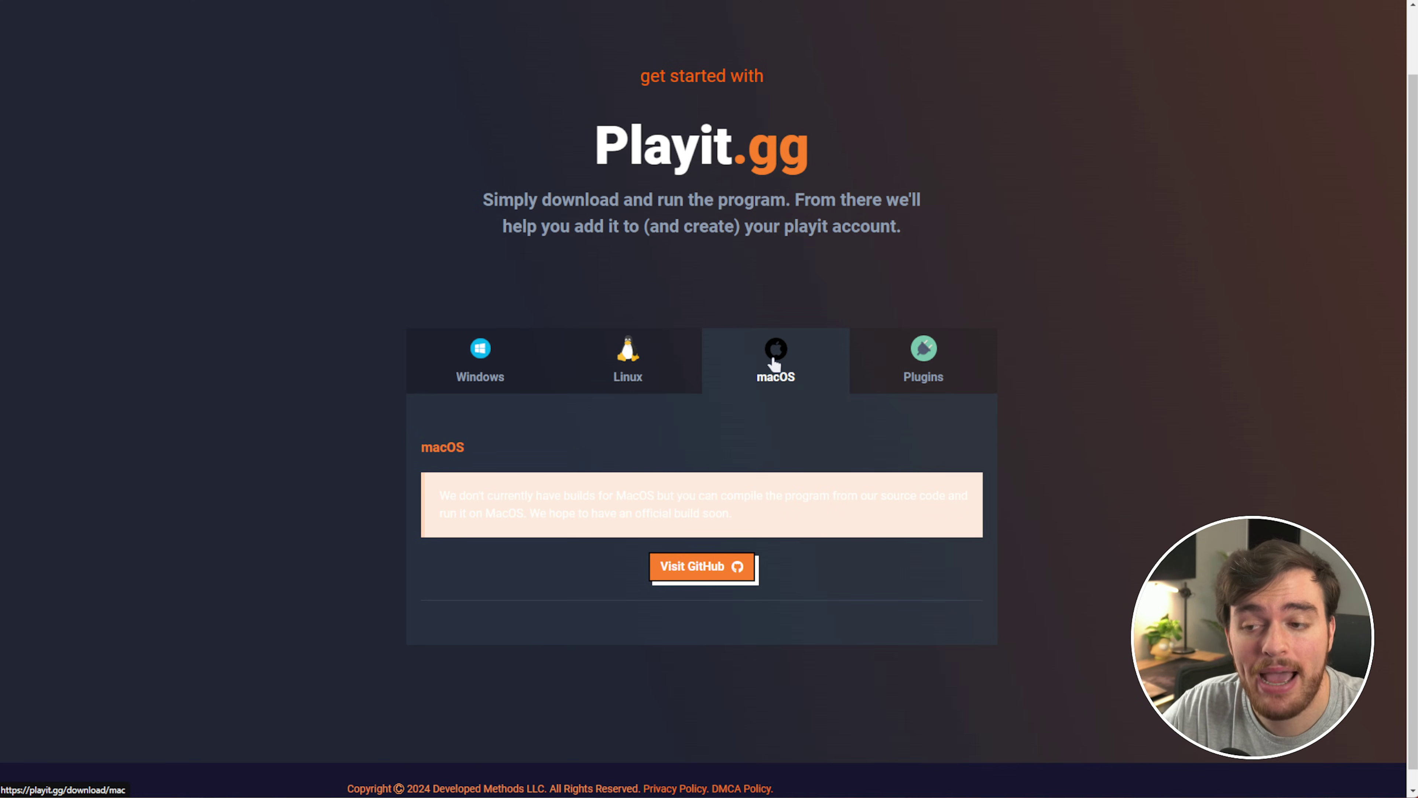
{"action": "left_click", "coordinate": [923, 355]}
Highlight the plugin heading and the supported servers spigot, paper and bukkit
{"action": "left_click_drag", "start_coordinate": [677, 431], "coordinate": [389, 473]}
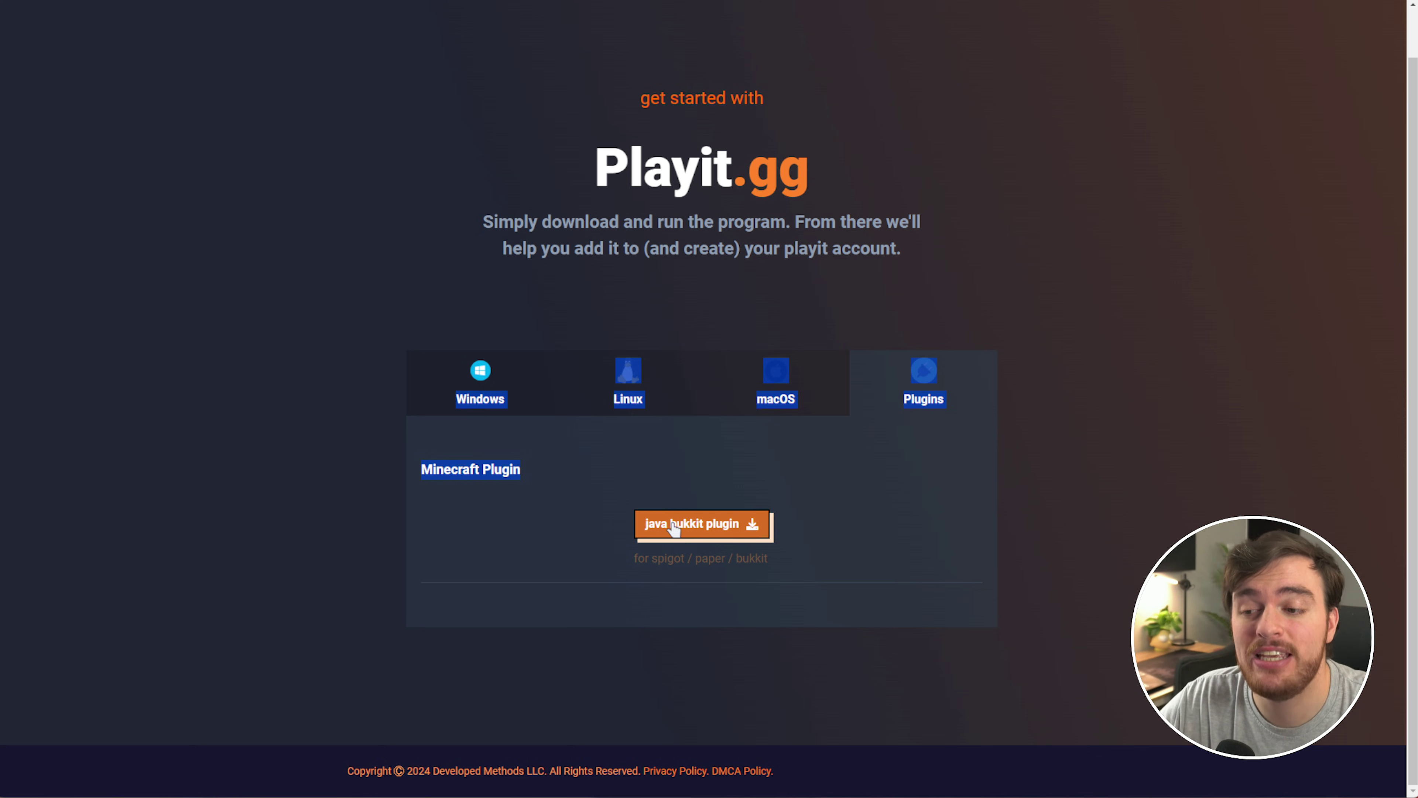
{"action": "double_click", "coordinate": [669, 557]}
{"action": "double_click", "coordinate": [710, 557]}
{"action": "double_click", "coordinate": [752, 558]}
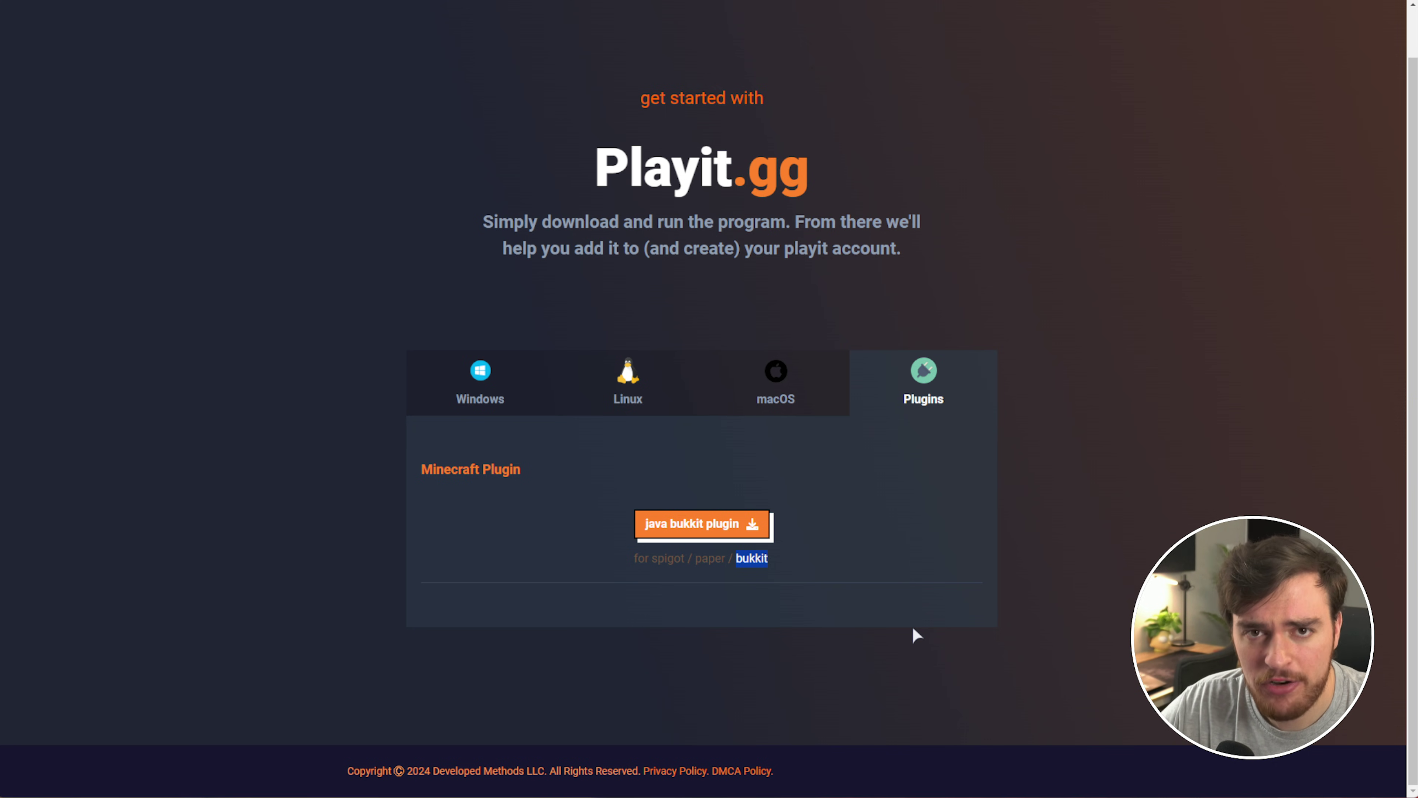
{"action": "left_click_drag", "start_coordinate": [770, 557], "coordinate": [624, 558]}
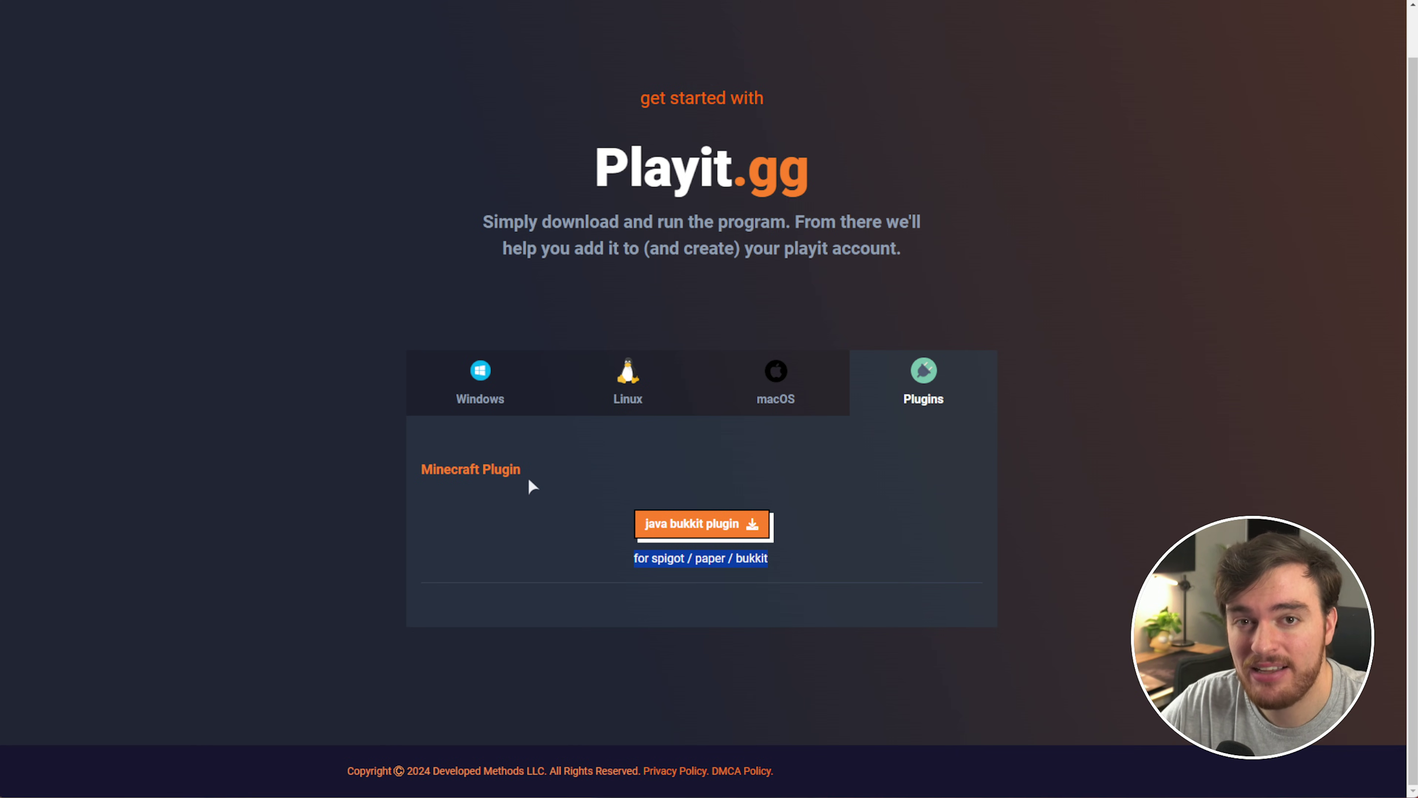
Install the playit Windows agent with default options and highlight the claim link in its terminal
{"action": "left_click", "coordinate": [504, 375]}
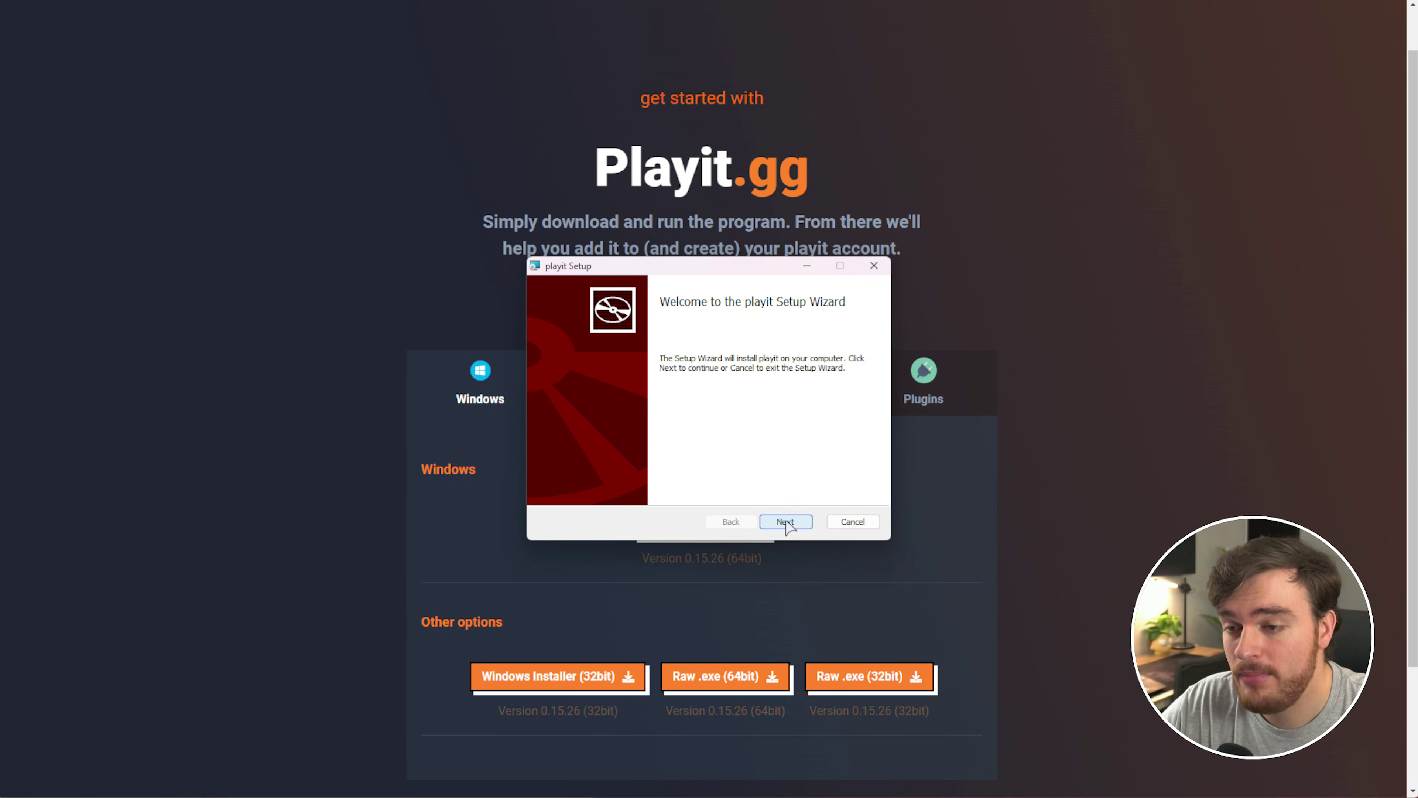
{"action": "left_click", "coordinate": [785, 522]}
{"action": "left_click", "coordinate": [785, 522]}
{"action": "left_click", "coordinate": [786, 521]}
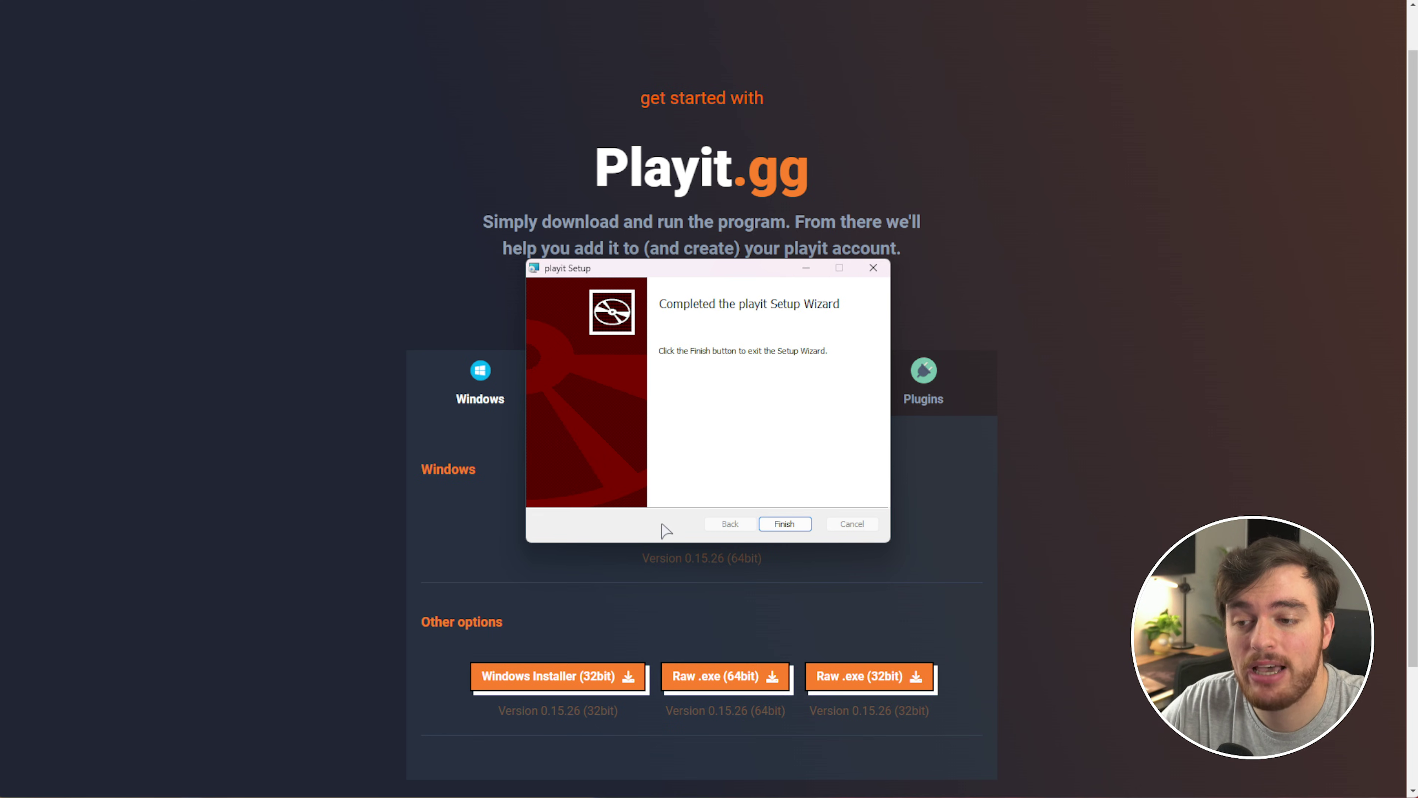
{"action": "left_click", "coordinate": [782, 528]}
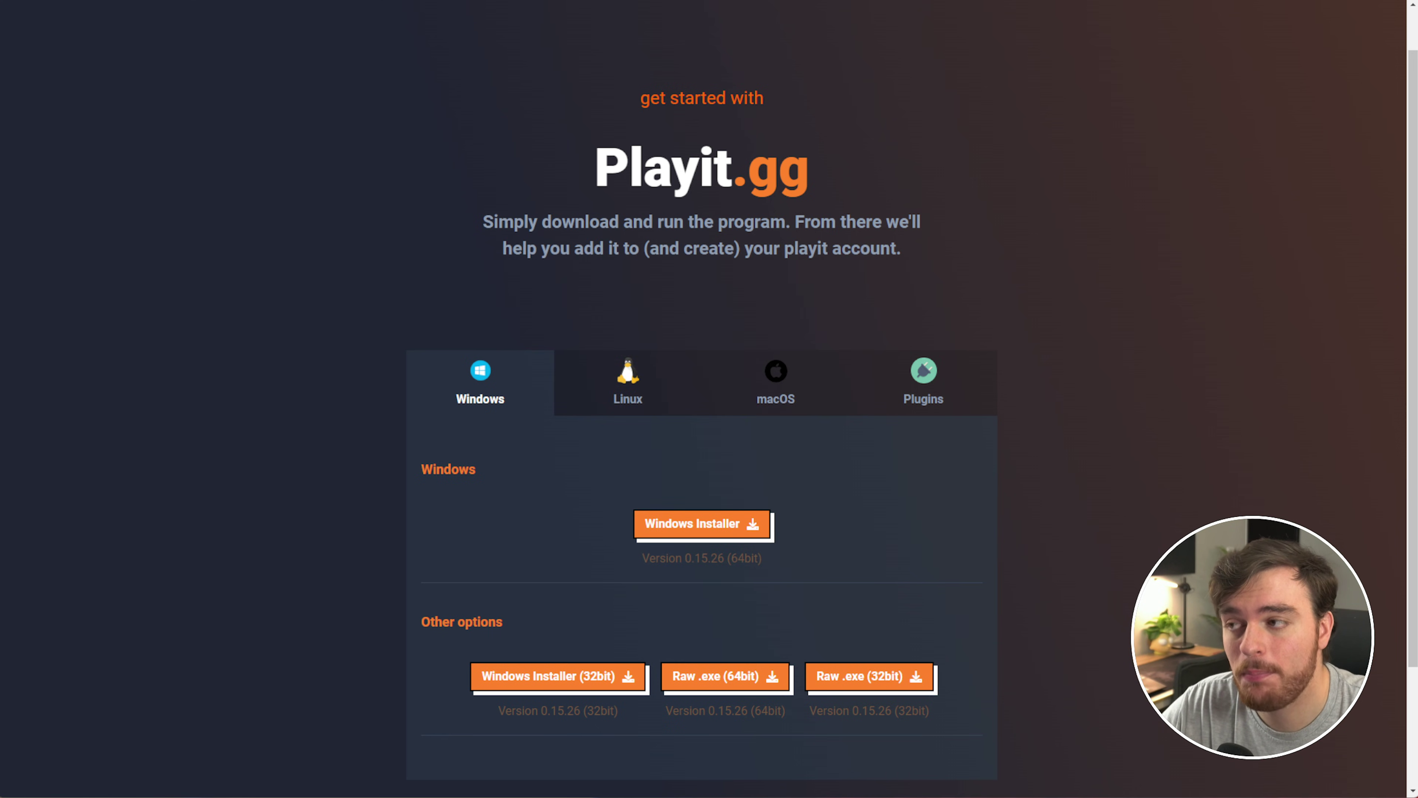
{"action": "left_click_drag", "start_coordinate": [585, 137], "coordinate": [754, 159]}
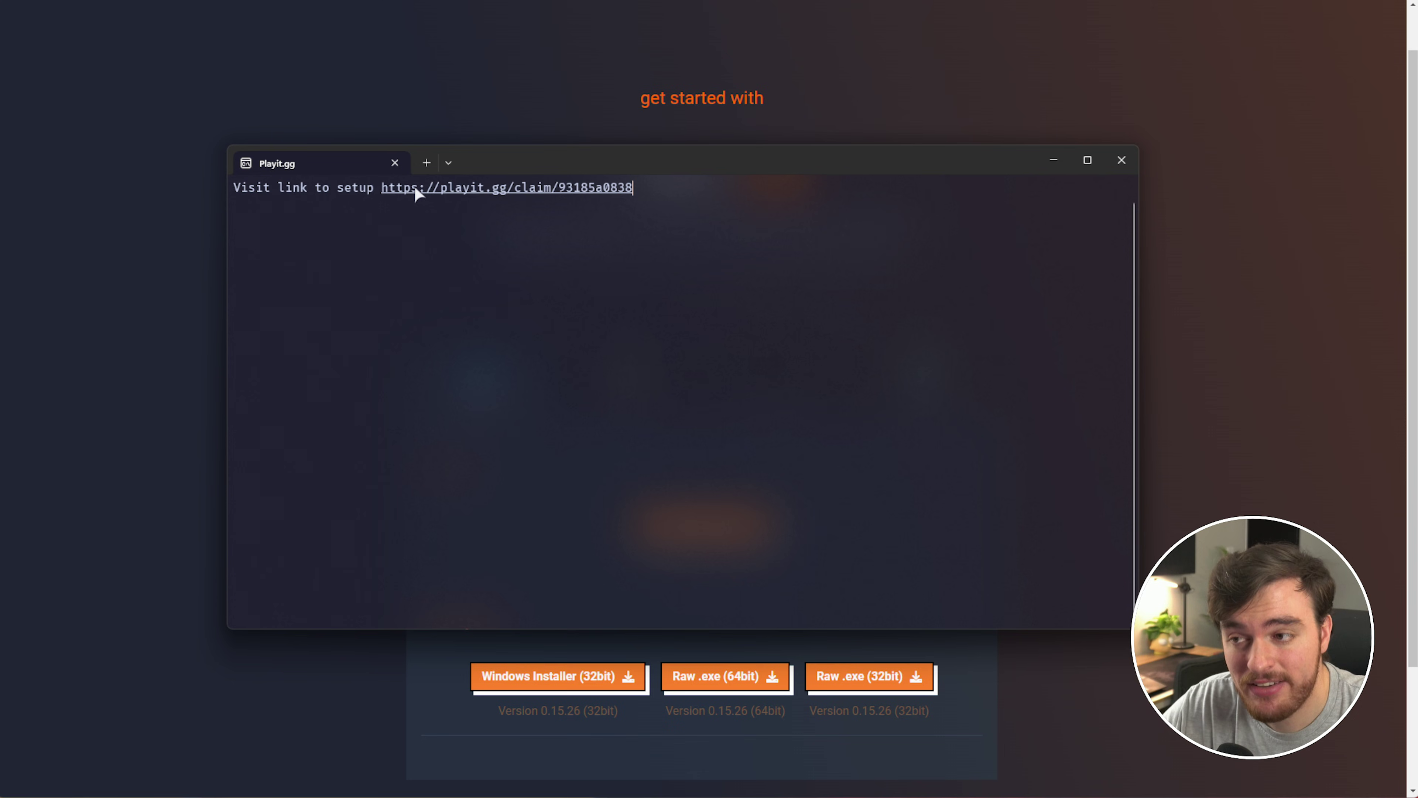
{"action": "left_click_drag", "start_coordinate": [382, 190], "coordinate": [595, 192]}
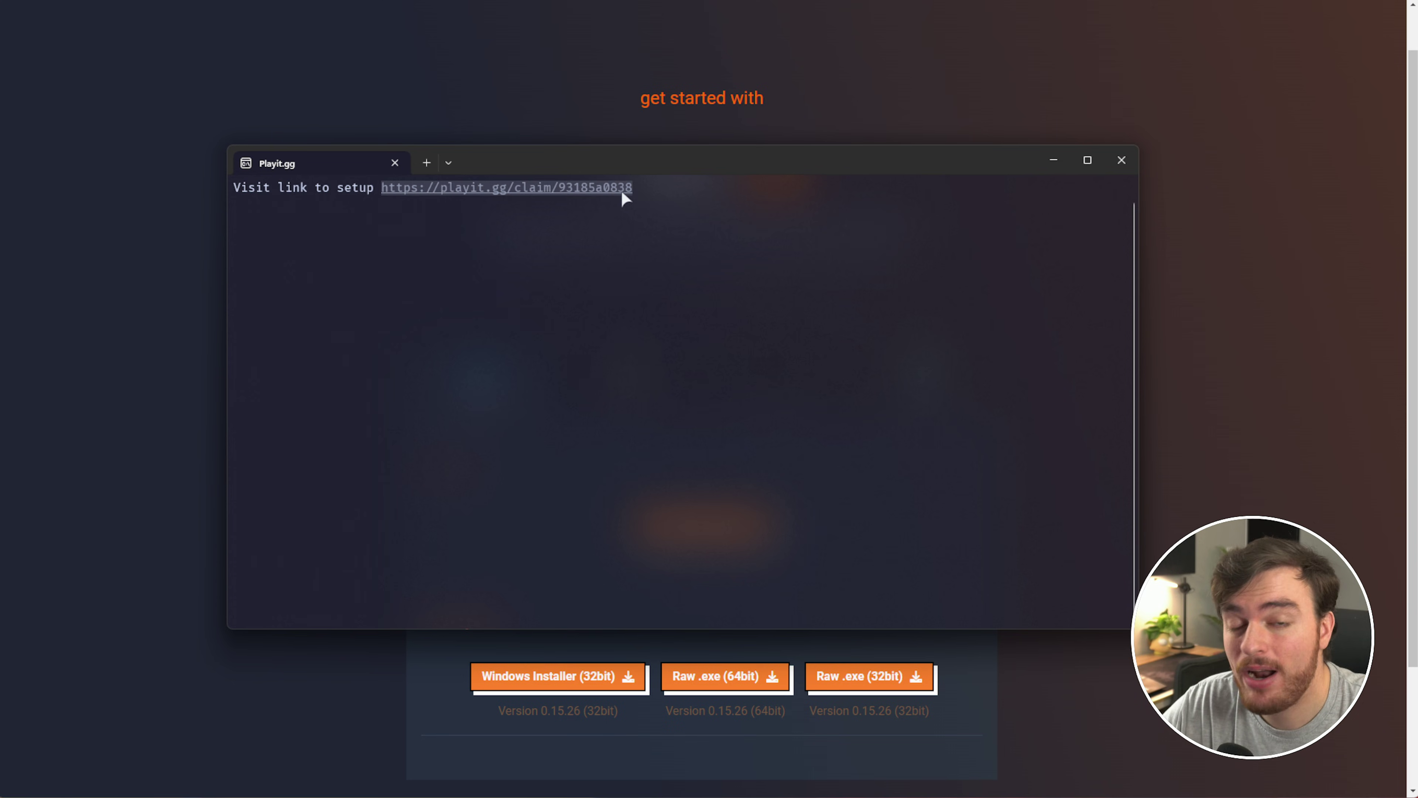
Follow the claim link and continue on playit.gg with a guest account
{"action": "left_click", "coordinate": [609, 186], "text": "ctrl"}
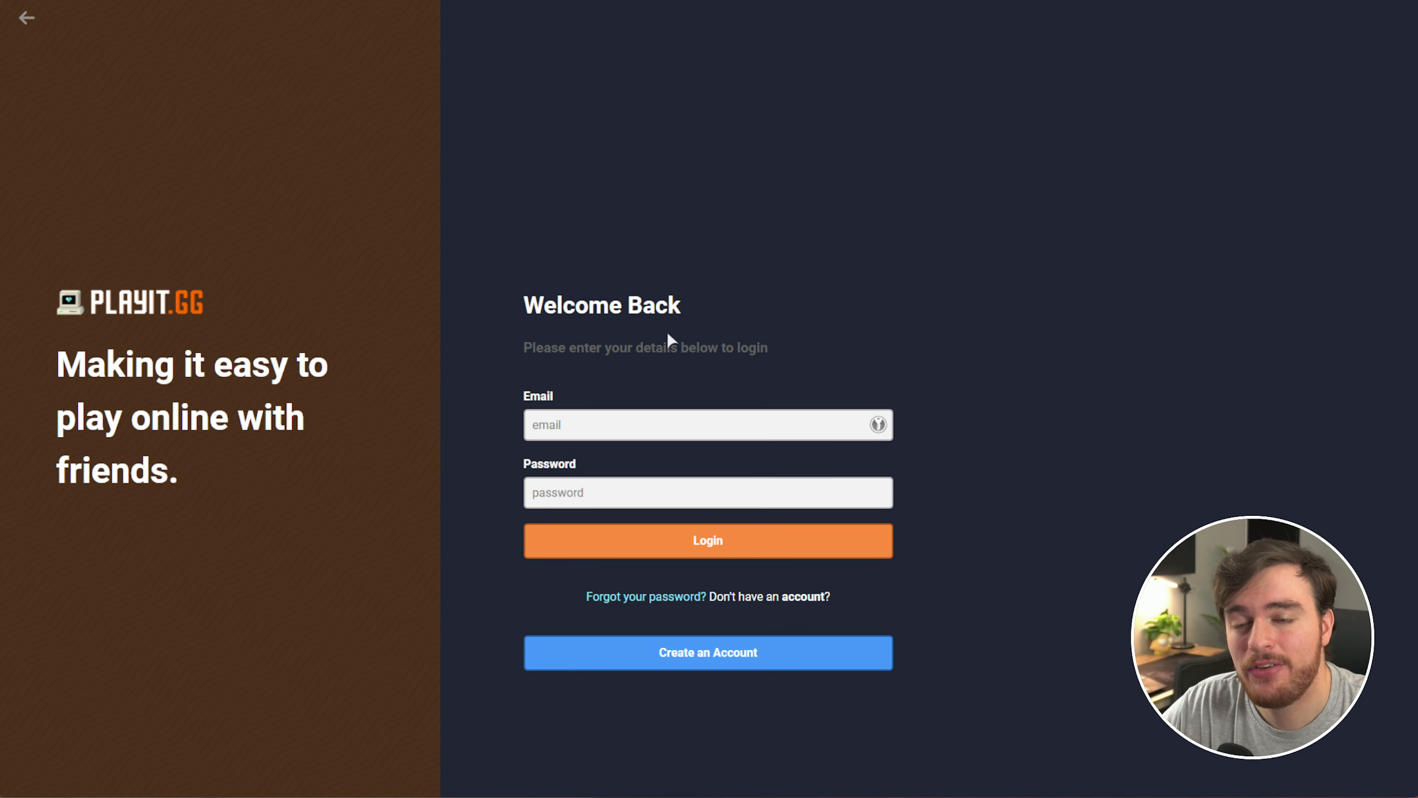
{"action": "left_click", "coordinate": [779, 657]}
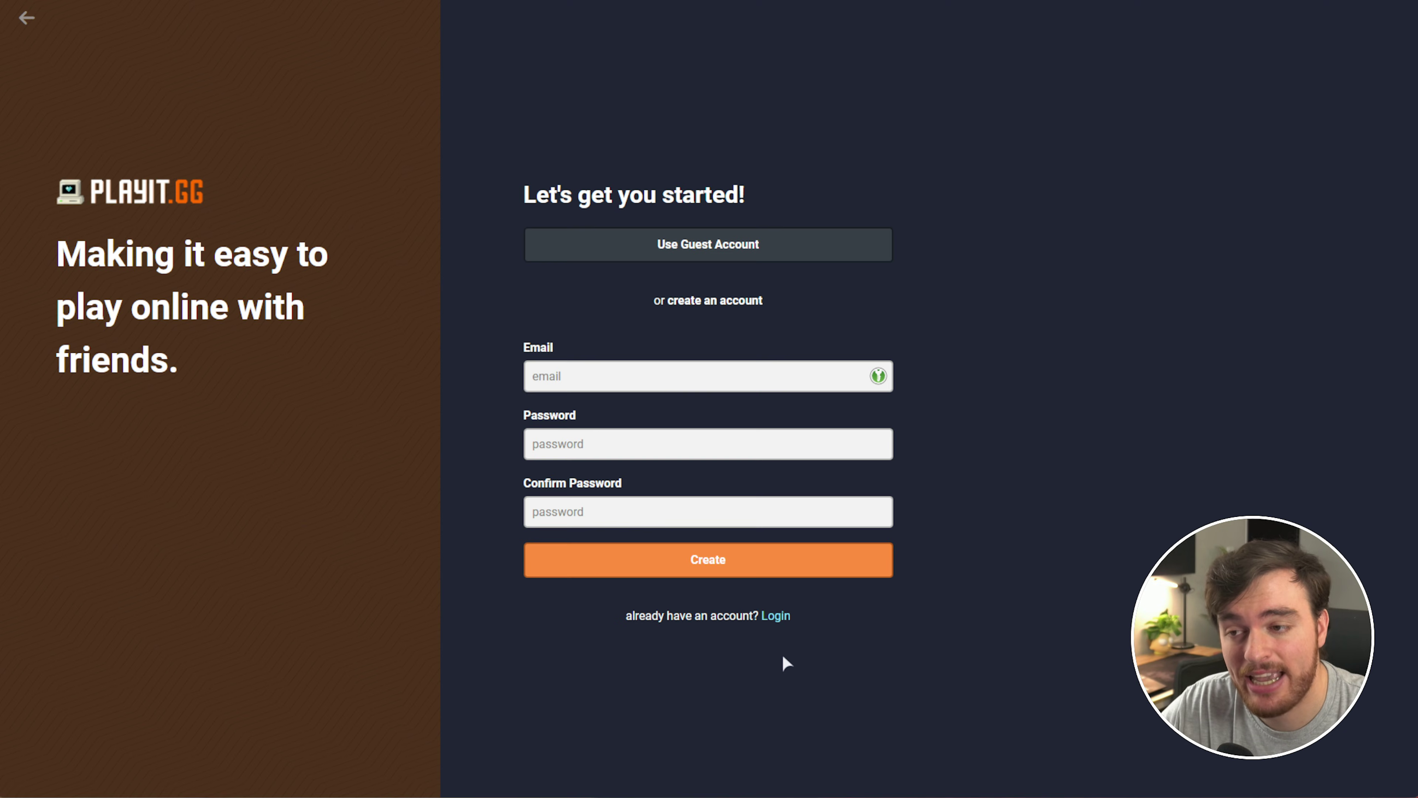
{"action": "left_click", "coordinate": [694, 246]}
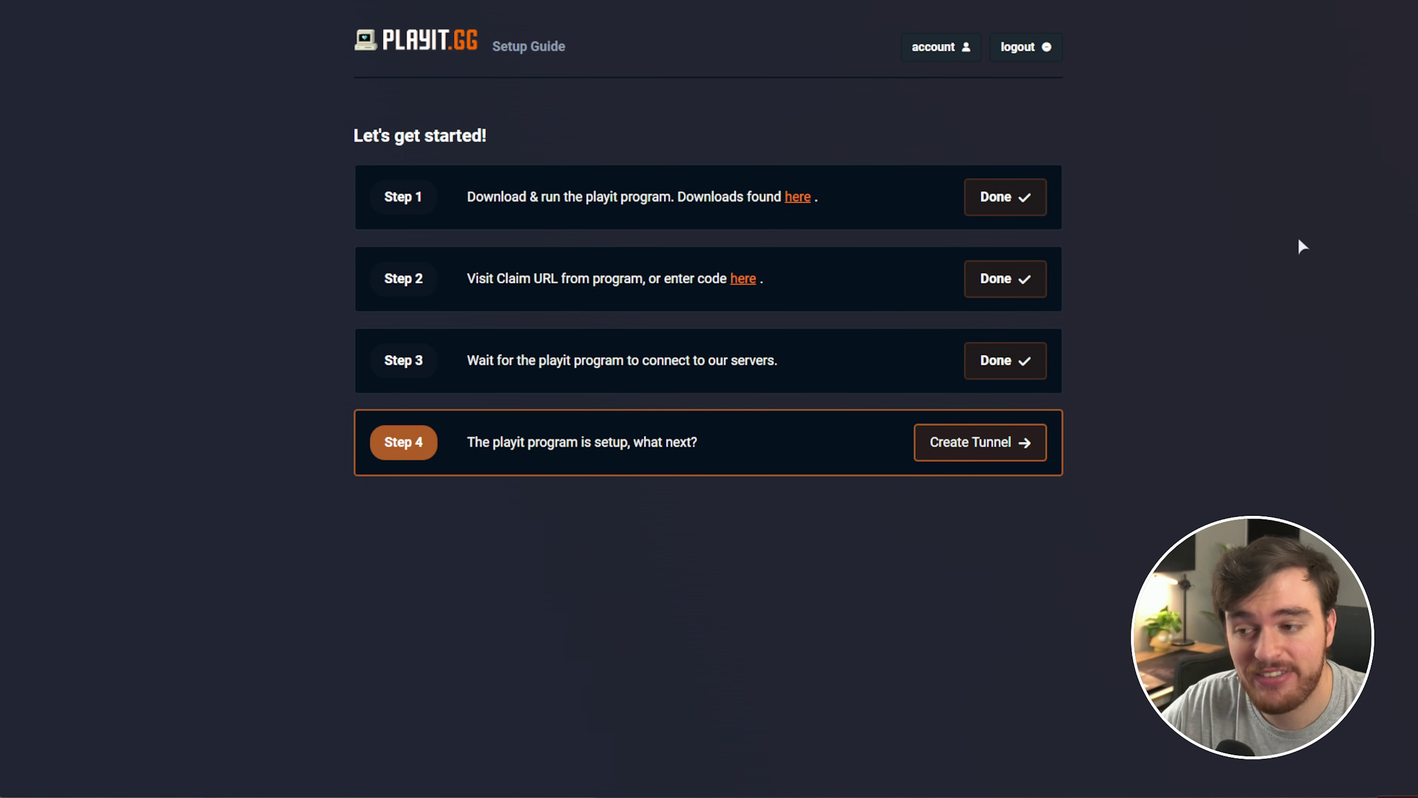
Add a tunnel with region Global Anycast (free) and type Minecraft Java (game)
{"action": "left_click", "coordinate": [963, 445]}
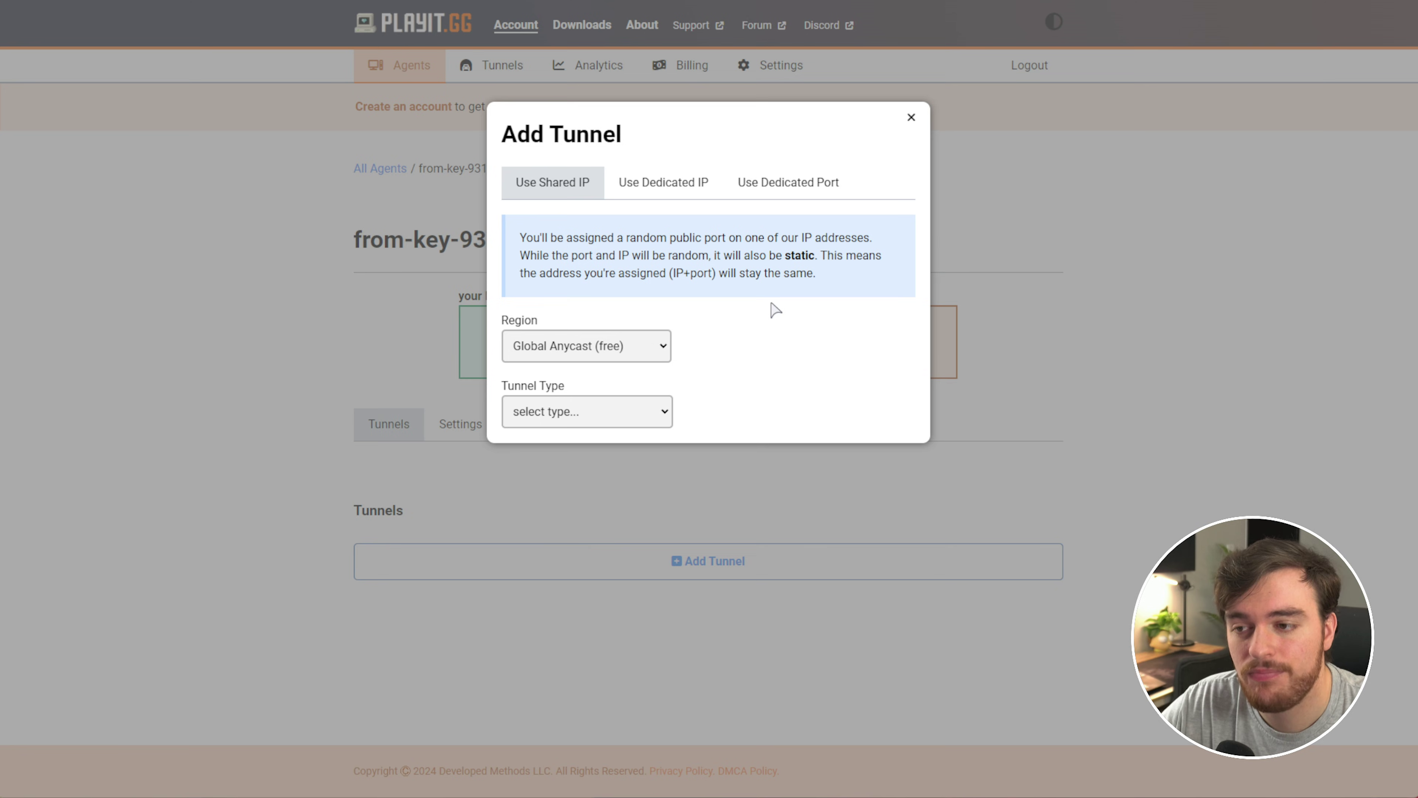
{"action": "left_click", "coordinate": [648, 354]}
{"action": "left_click", "coordinate": [650, 351]}
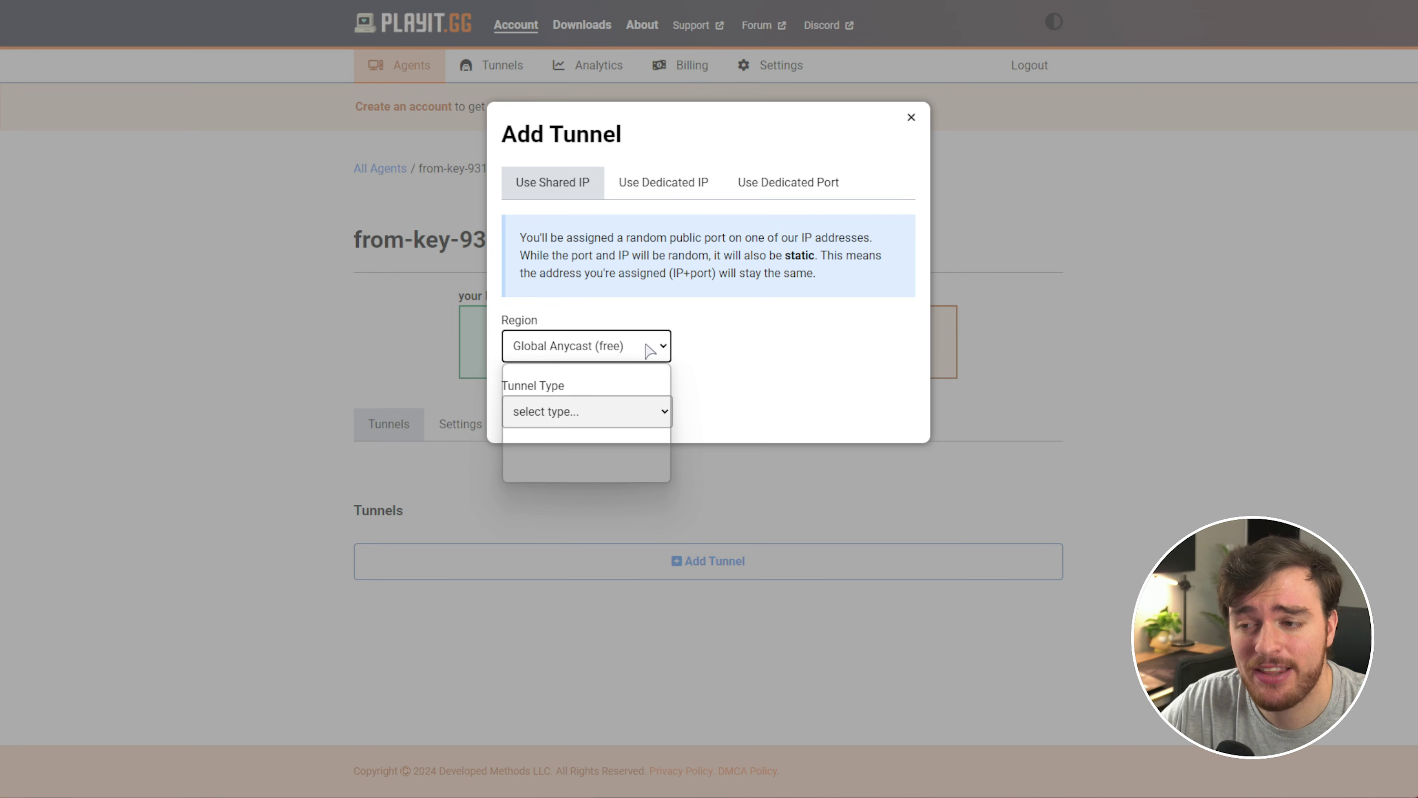
{"action": "left_click", "coordinate": [554, 412]}
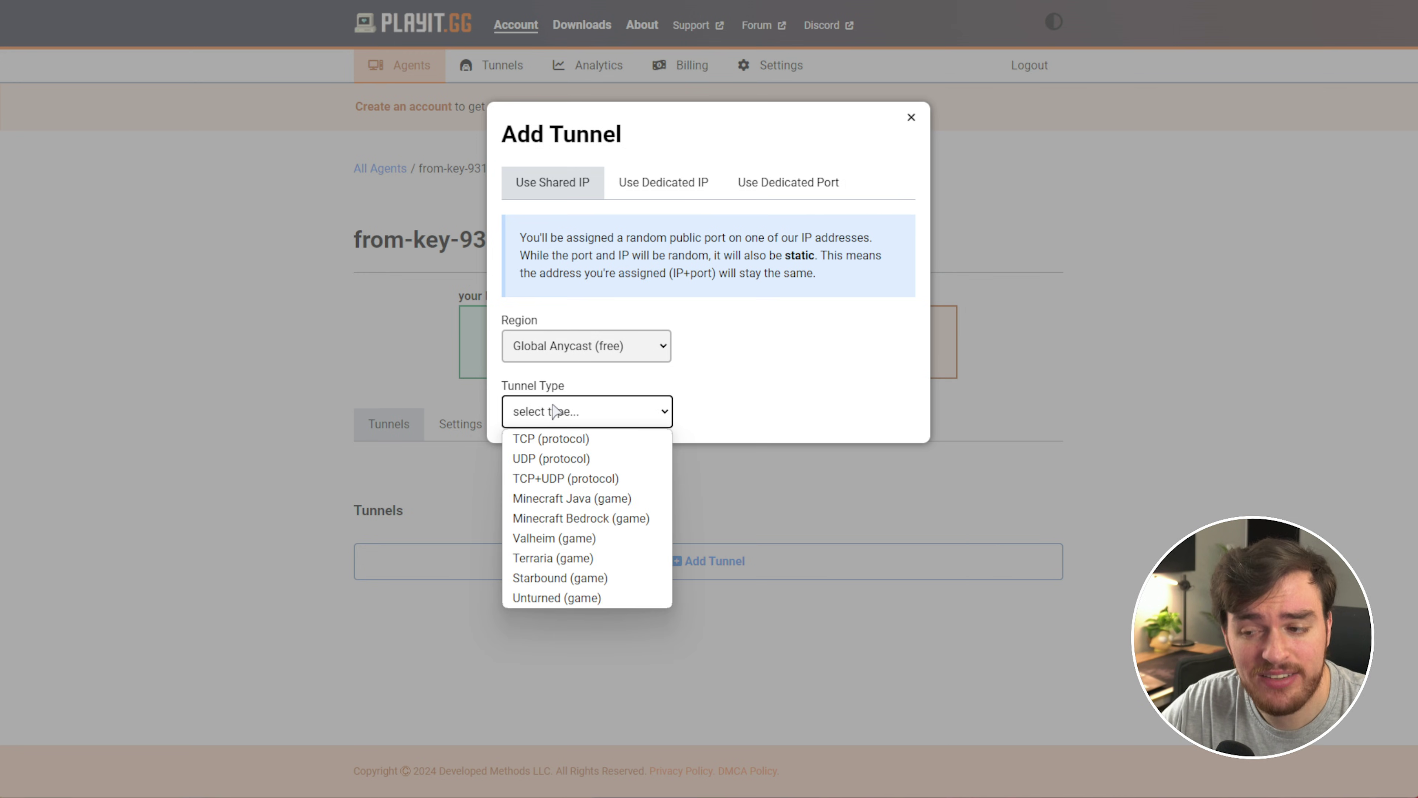
{"action": "left_click", "coordinate": [626, 503]}
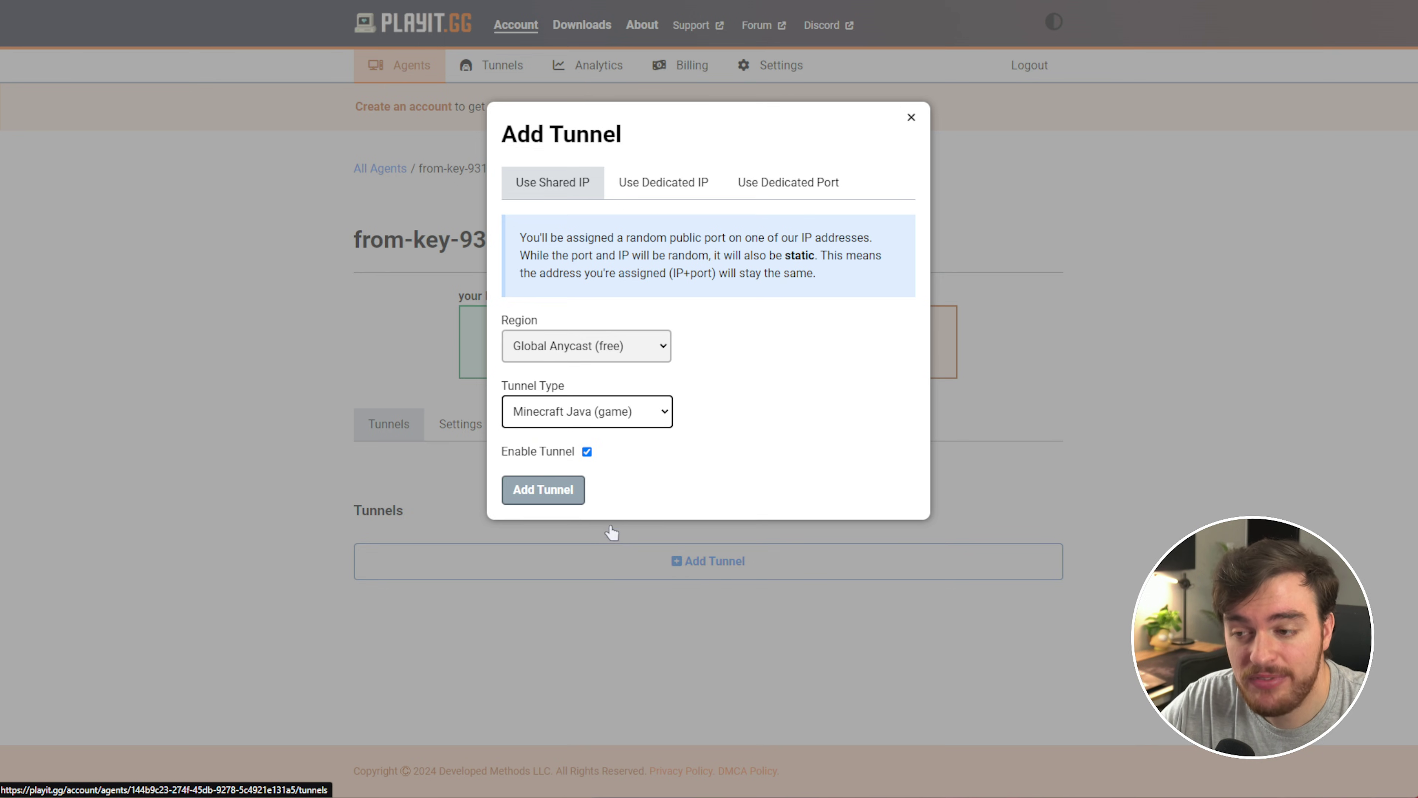
{"action": "left_click", "coordinate": [542, 491]}
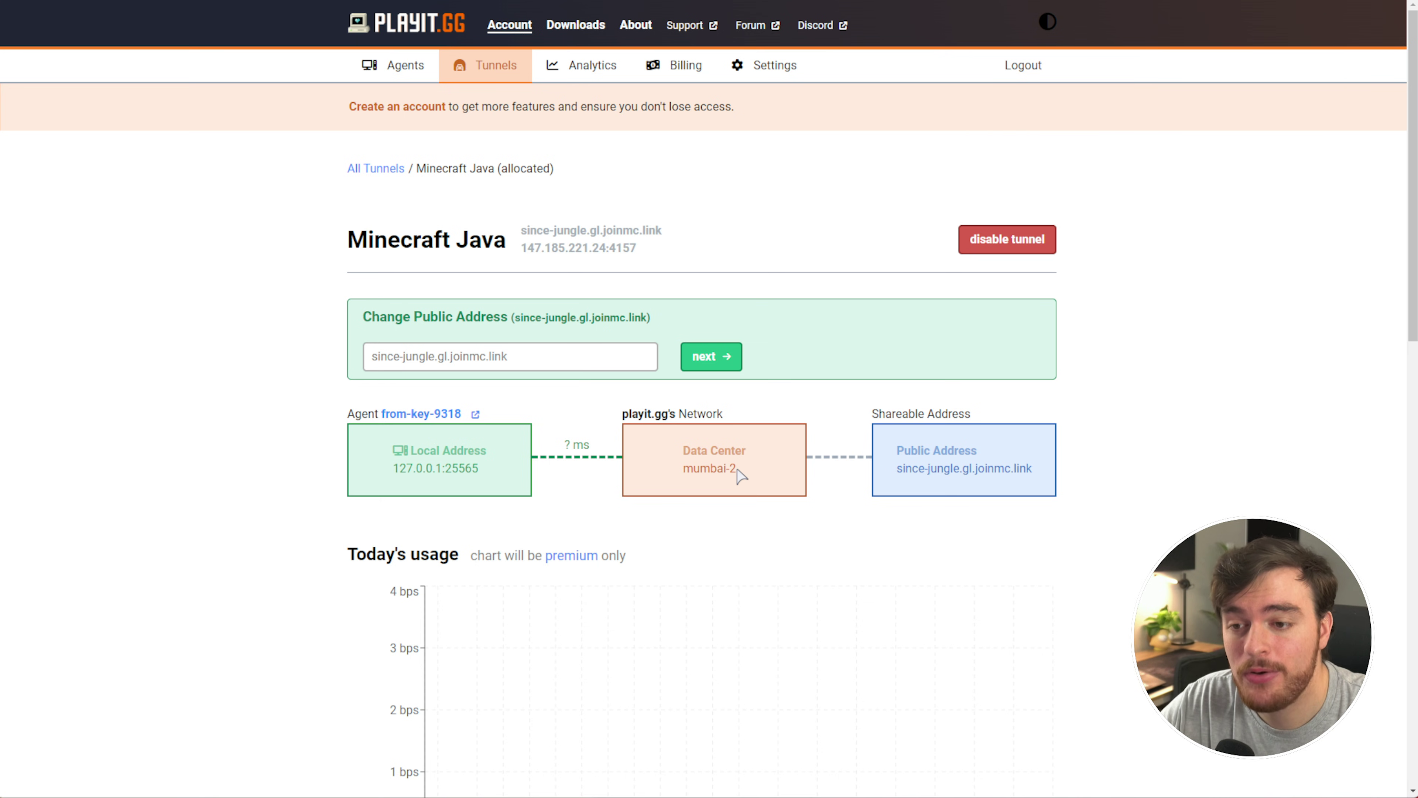
{"action": "key", "text": "alt+Tab"}
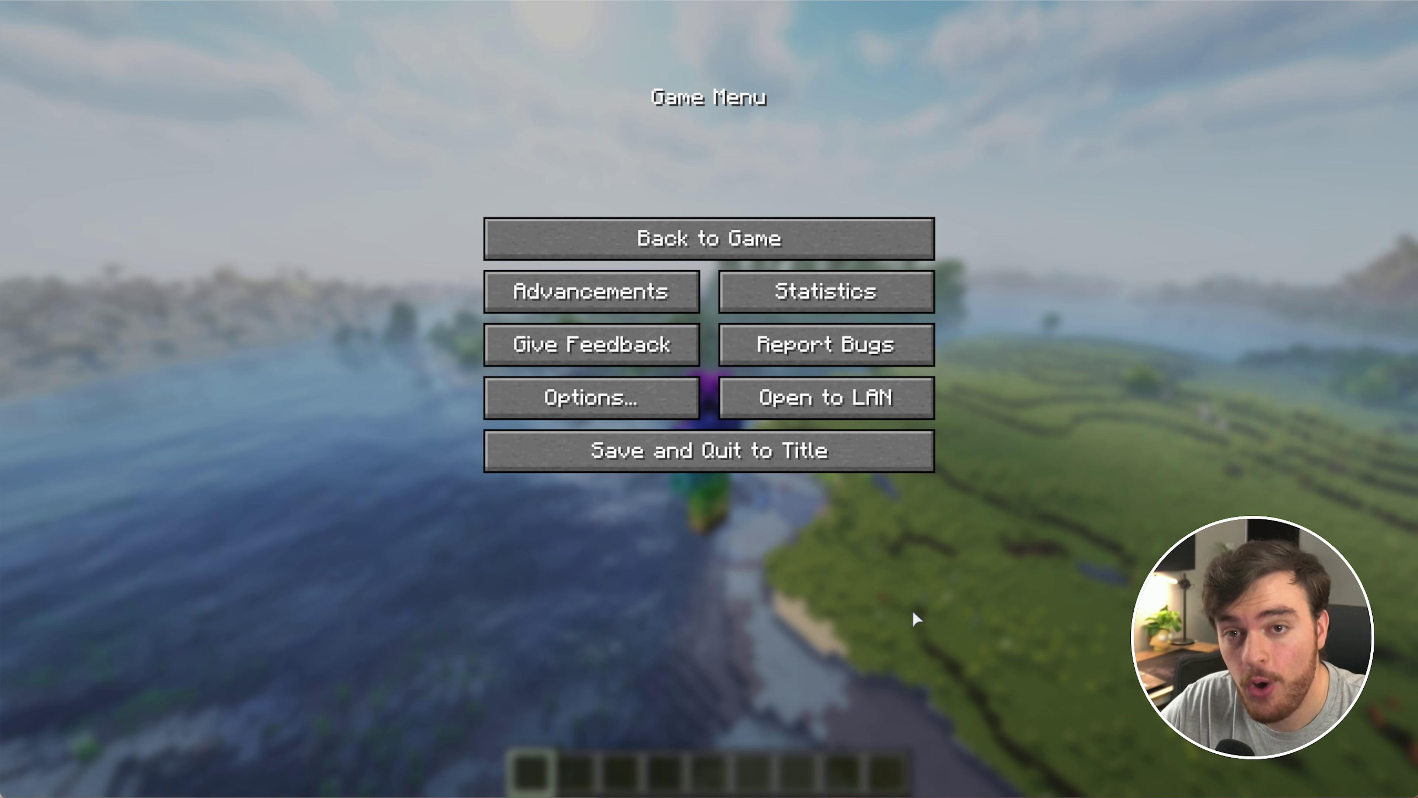
Save and quit to title, then view the saved Minecraft Server's 127.0.0.1 address
{"action": "left_click", "coordinate": [819, 447]}
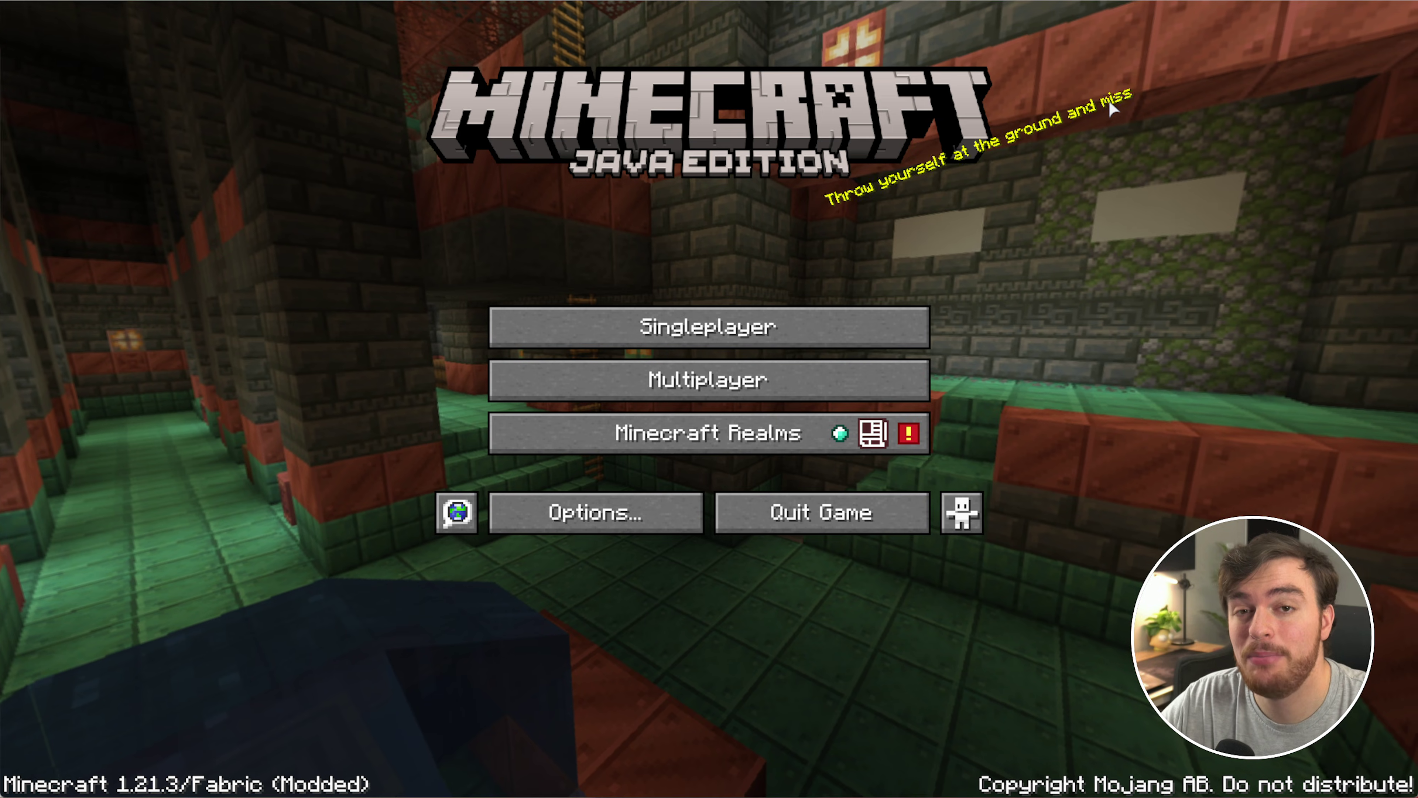
{"action": "left_click", "coordinate": [775, 380]}
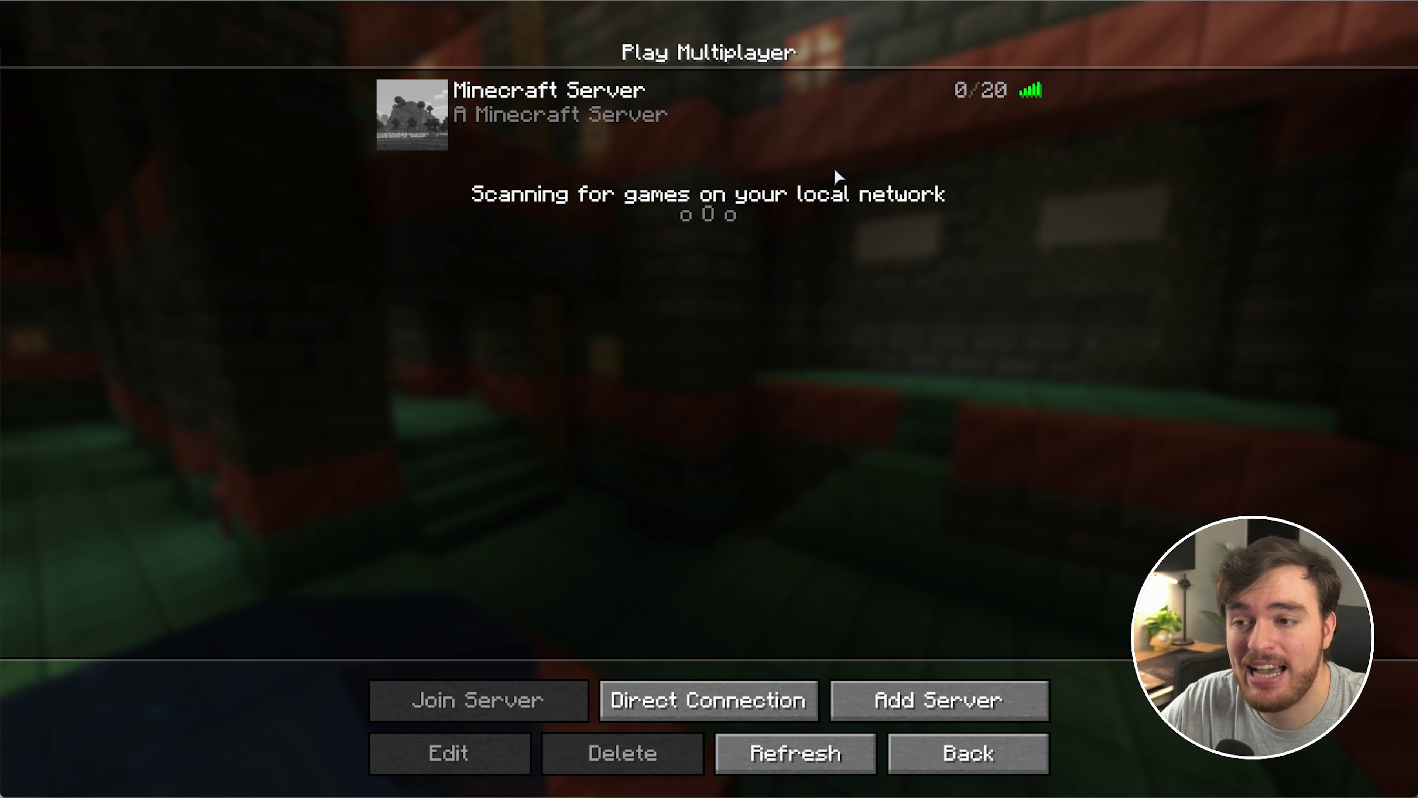
{"action": "left_click", "coordinate": [833, 146]}
{"action": "left_click", "coordinate": [515, 754]}
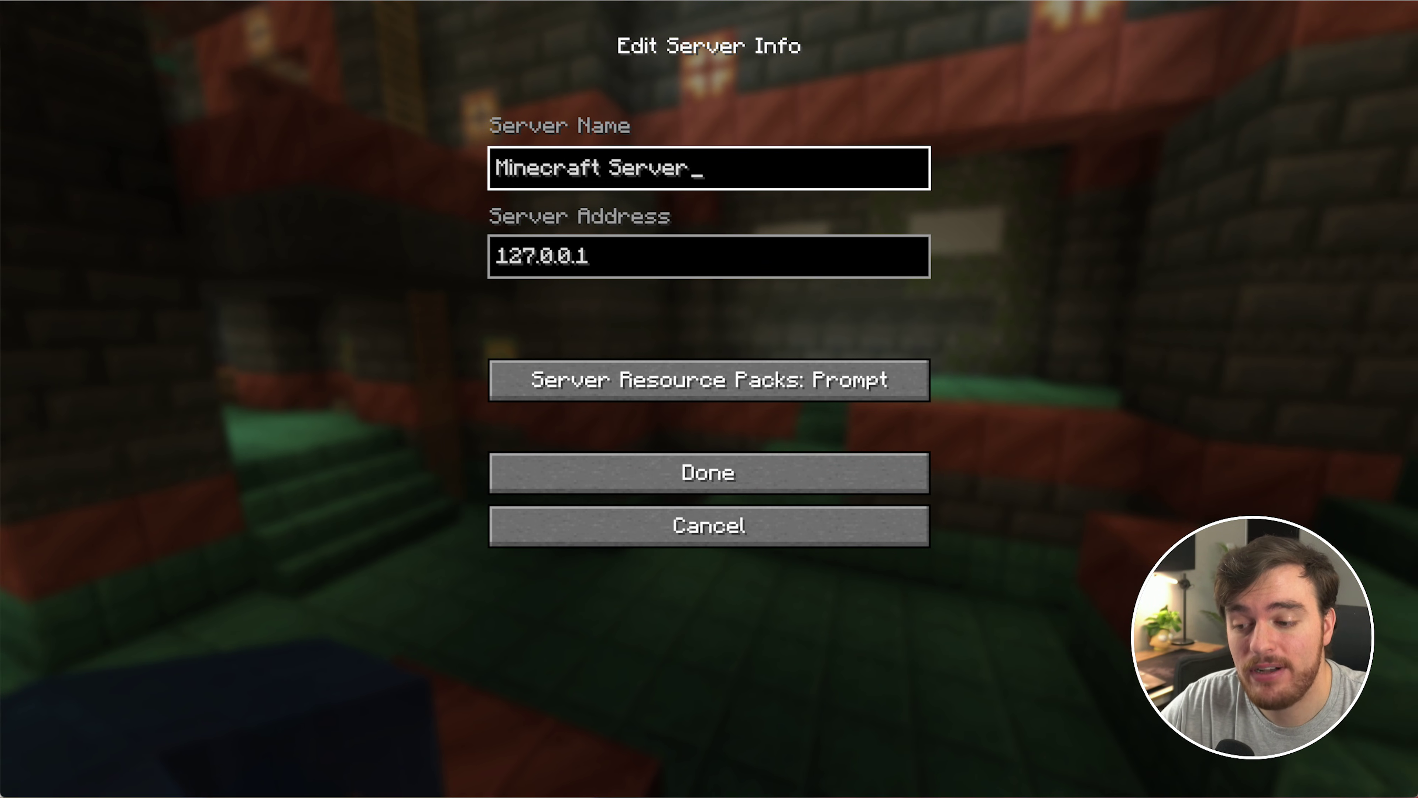
Glance at the server log, return to the server details, then bring up the playit.gg tunnel page
{"action": "key", "text": "alt+Tab"}
{"action": "left_click", "coordinate": [965, 129]}
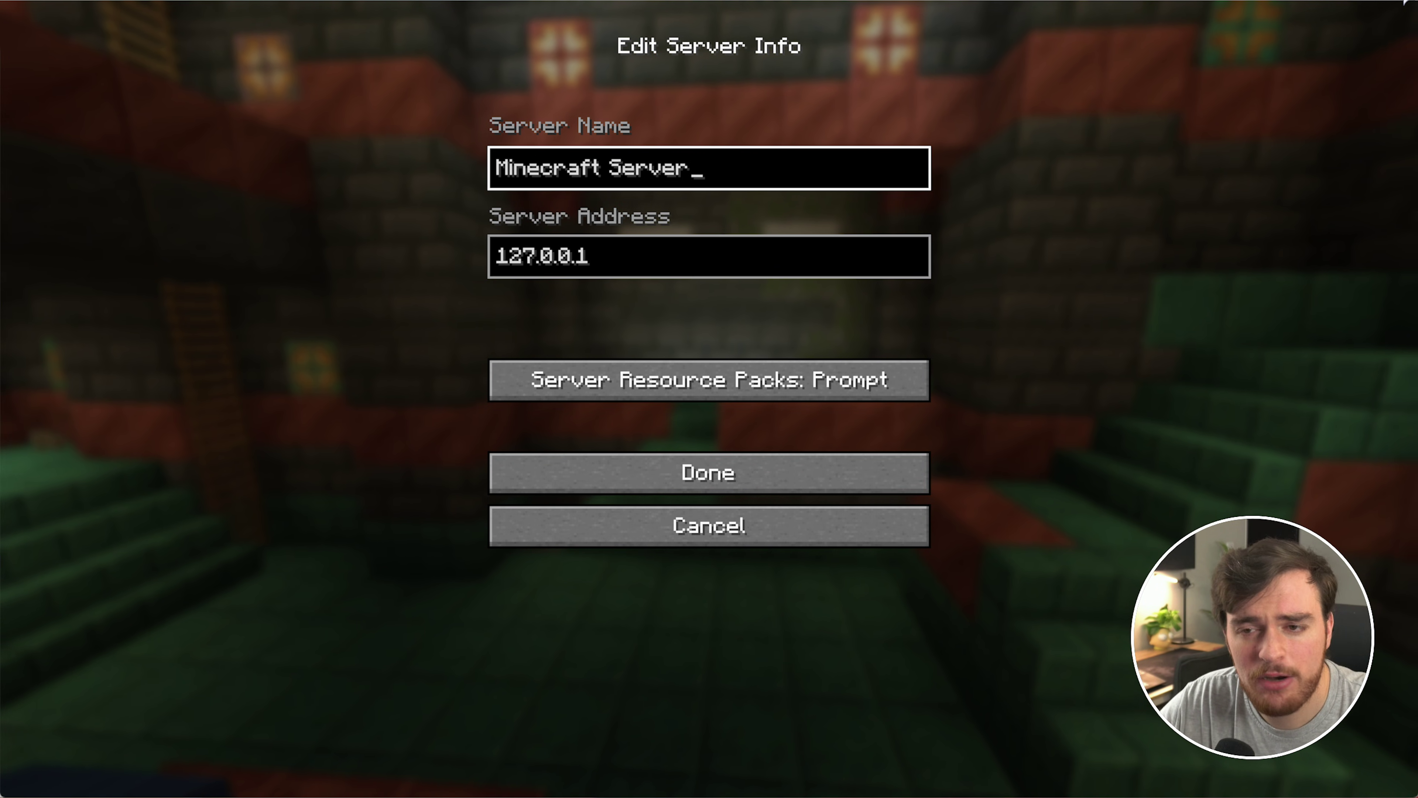
{"action": "key", "text": "alt+Tab"}
{"action": "left_click", "coordinate": [1244, 228]}
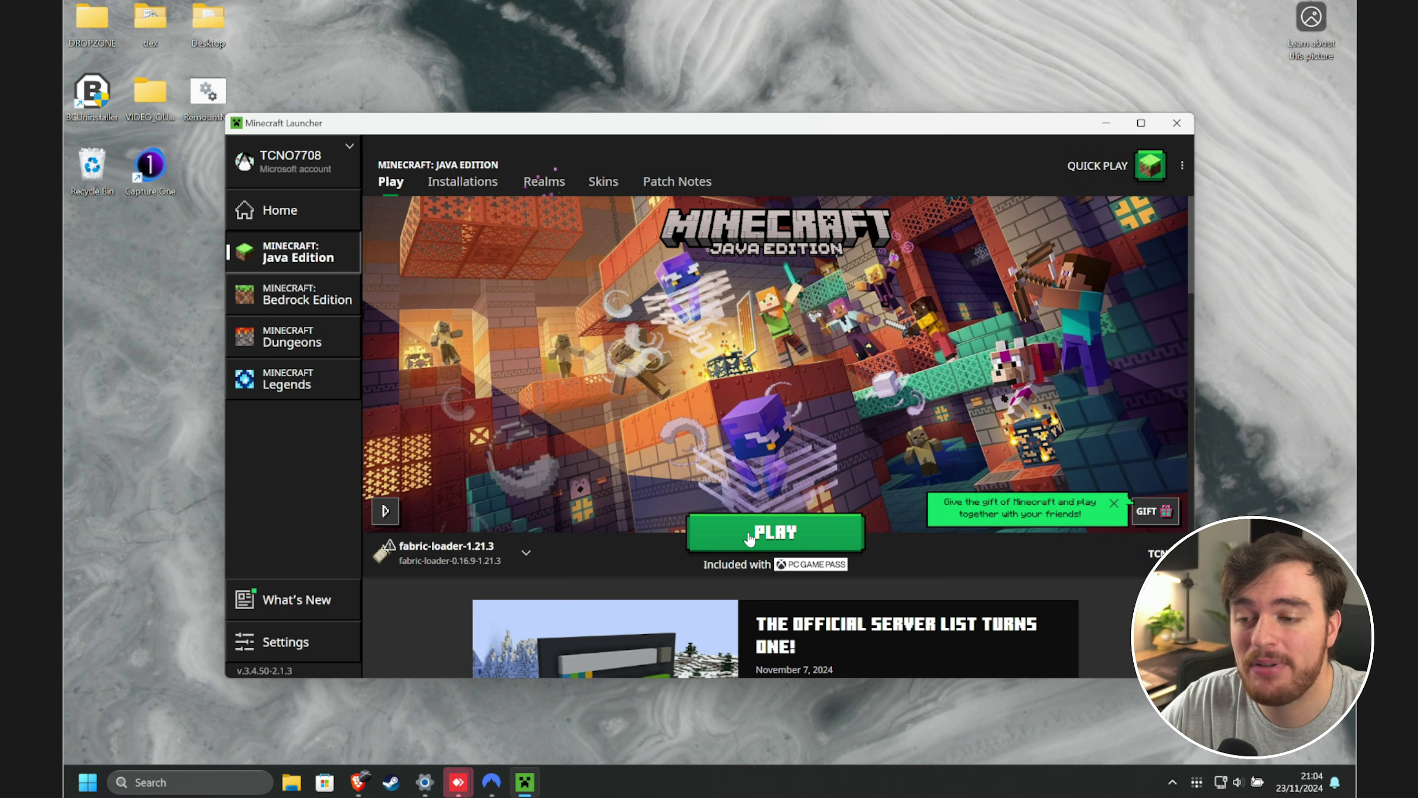
Launch fabric-loader-1.21.3 and tick the modified-installation risk acknowledgement
{"action": "left_click", "coordinate": [747, 531]}
{"action": "left_click", "coordinate": [737, 433]}
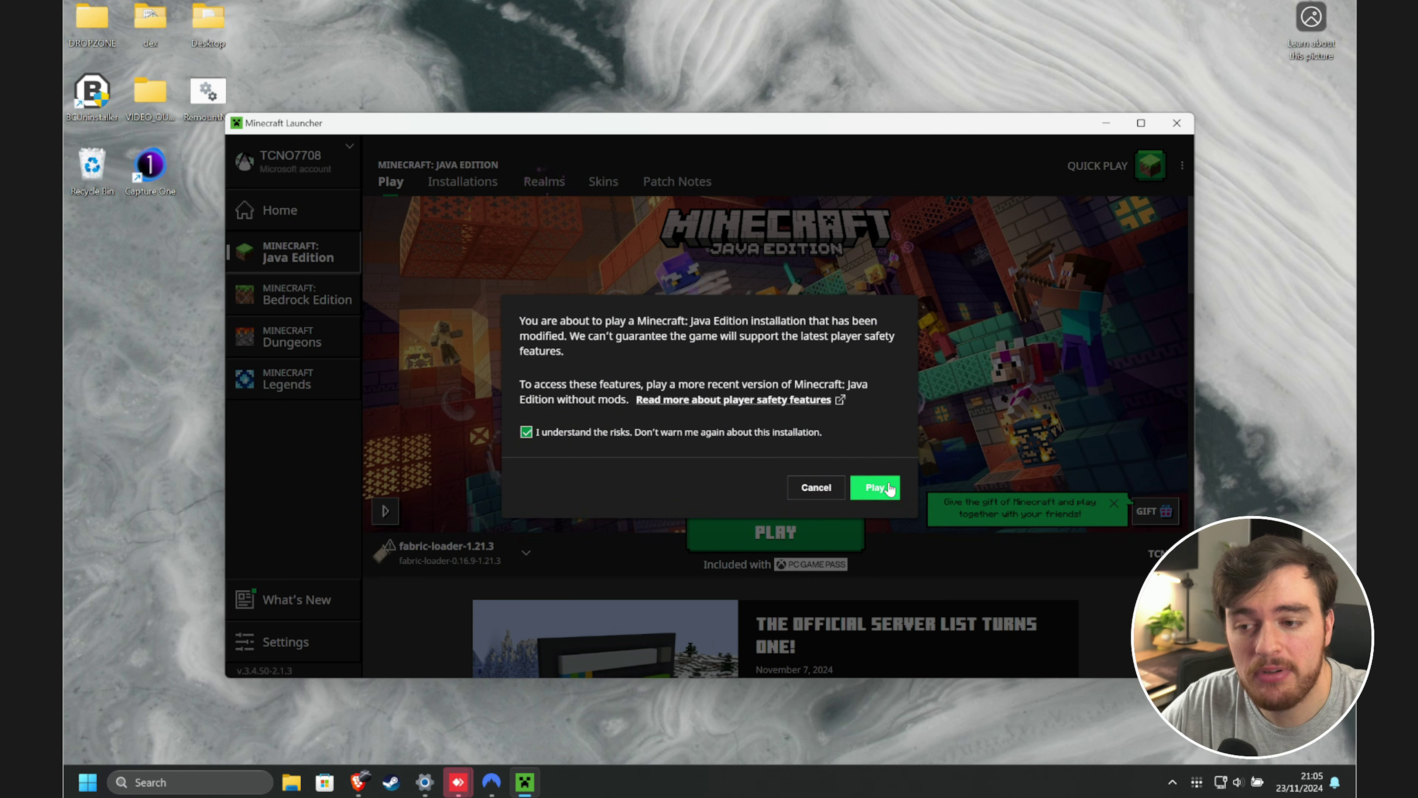
Confirm the launch, then copy the tunnel address since-jungle.gl.joinmc.link
{"action": "left_click", "coordinate": [875, 486]}
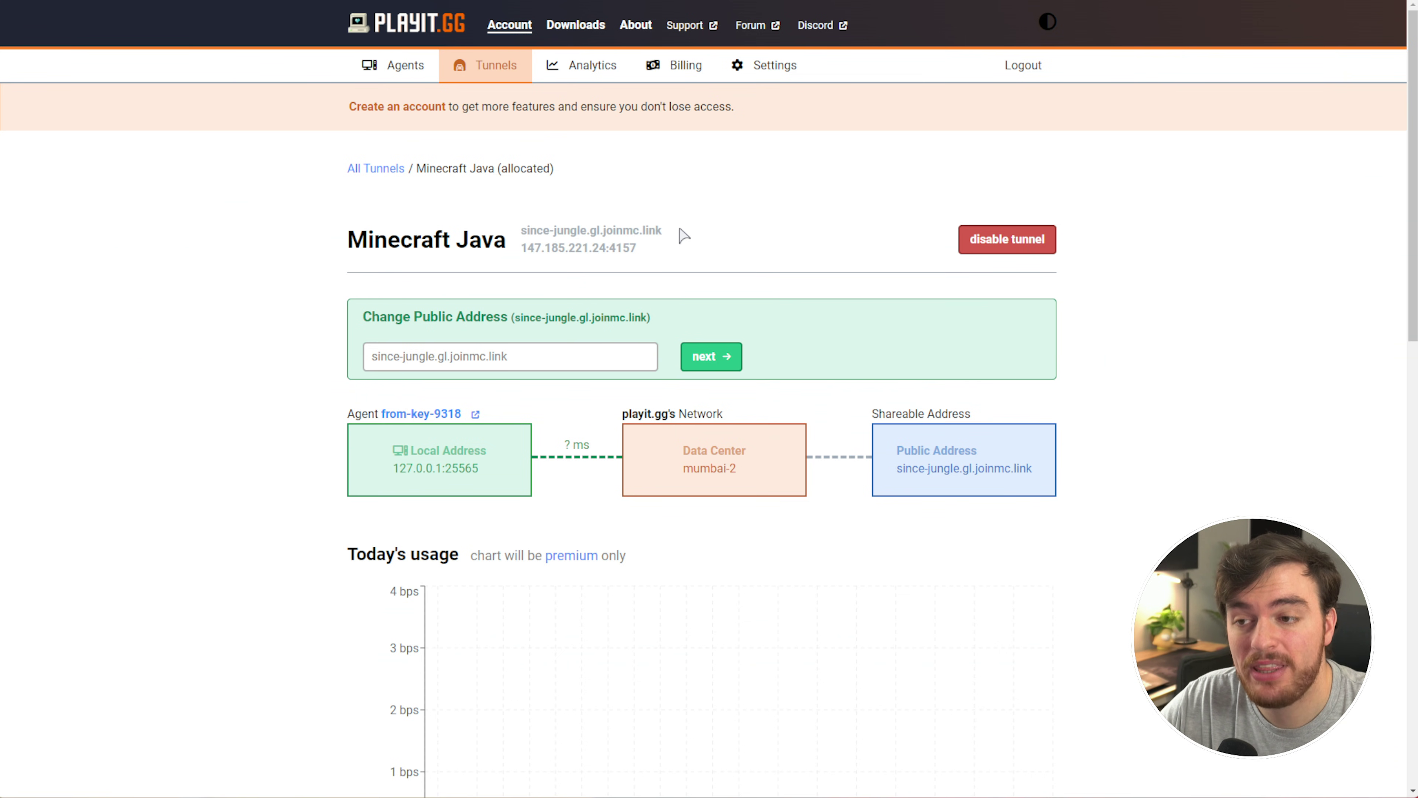
{"action": "left_click_drag", "start_coordinate": [680, 231], "coordinate": [523, 235]}
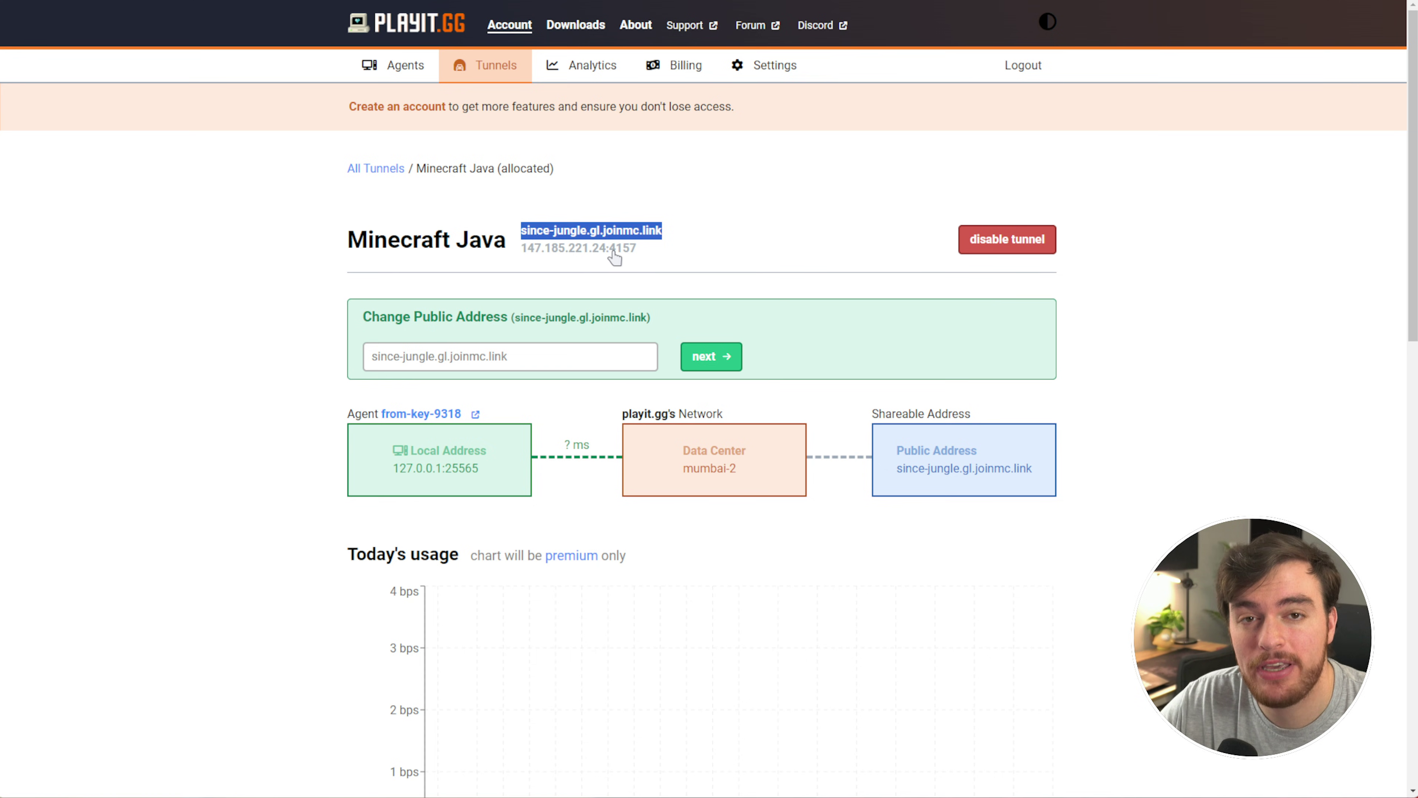
{"action": "right_click", "coordinate": [618, 231]}
{"action": "left_click", "coordinate": [702, 243]}
{"action": "left_click", "coordinate": [709, 286]}
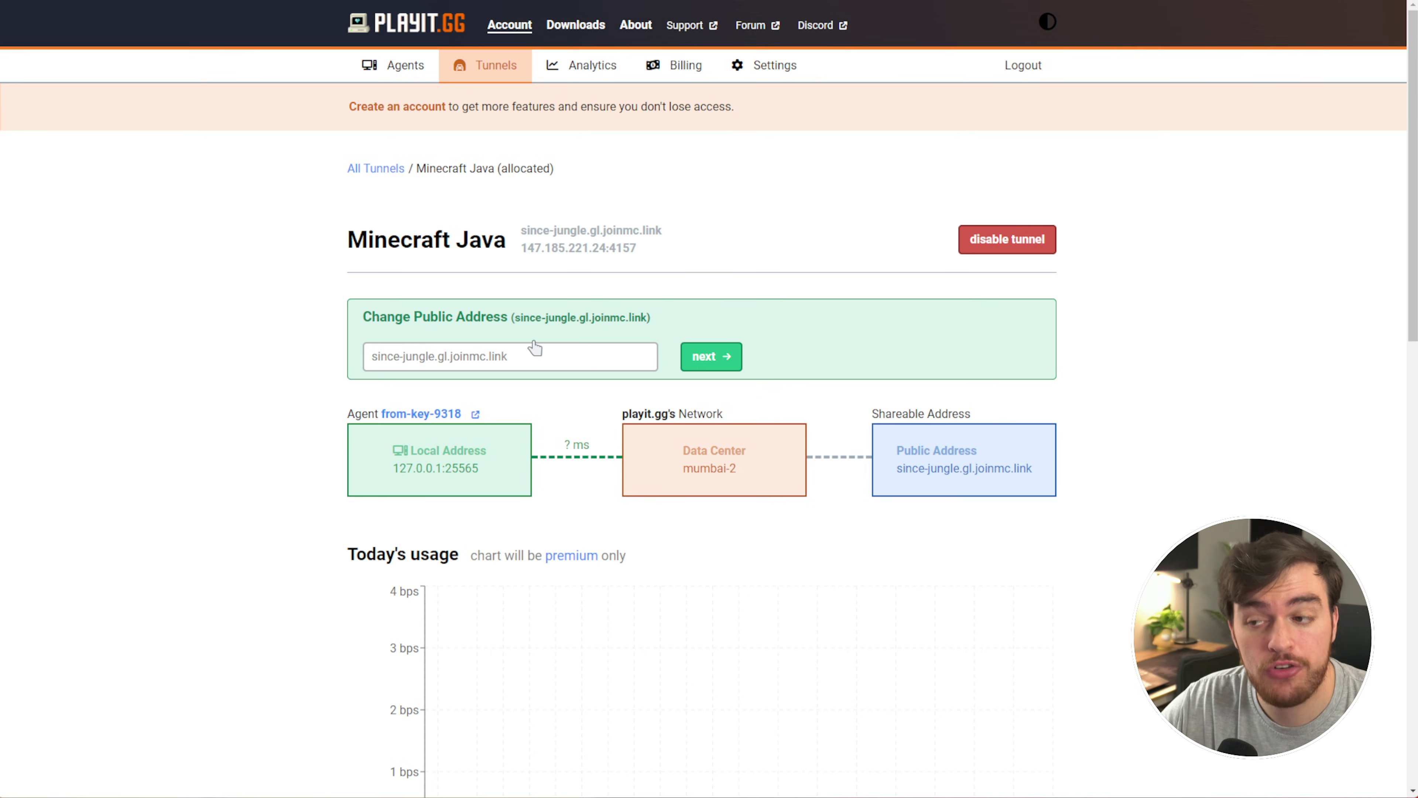
Try Change Public Address, dismiss the Setup Account prompt, and return to Tunnels
{"action": "left_click", "coordinate": [709, 360]}
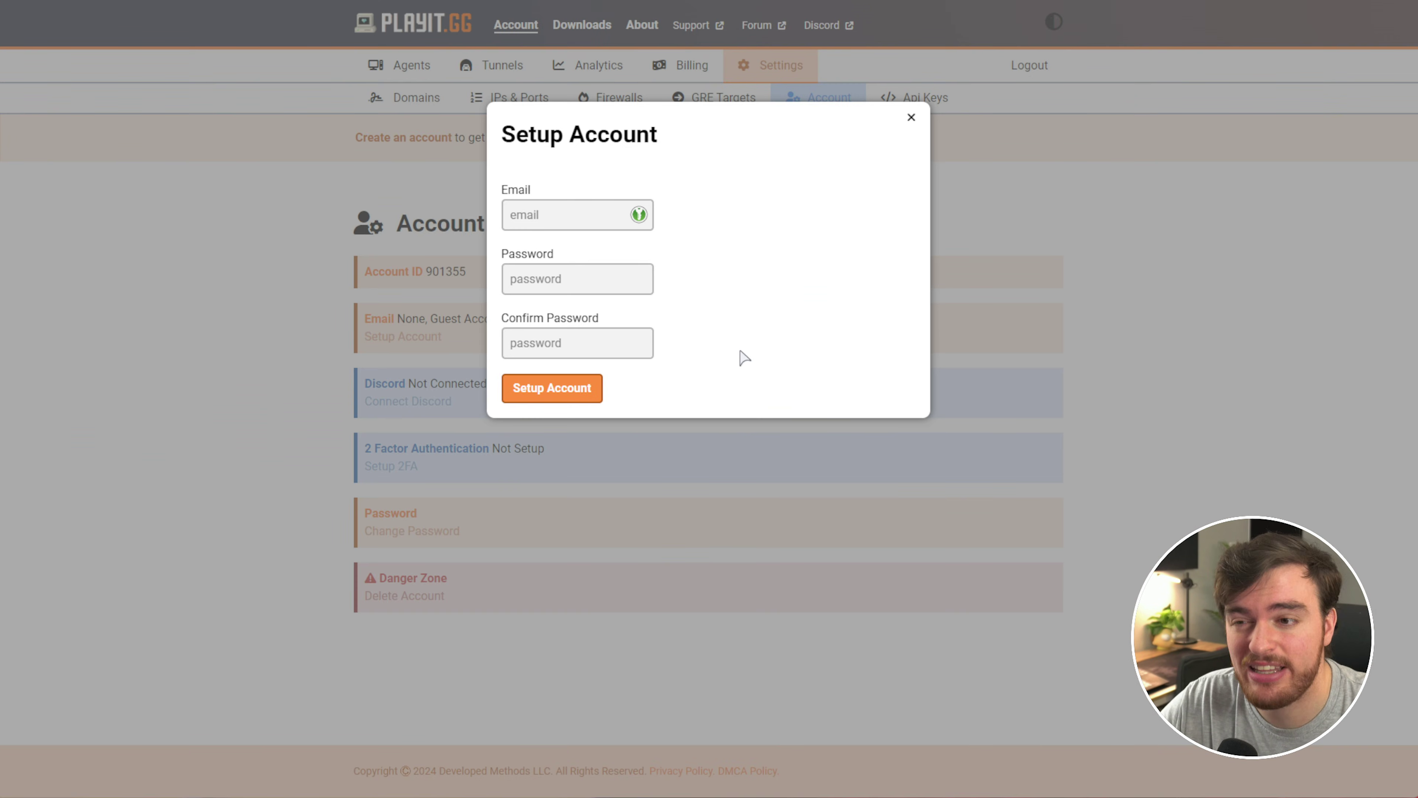
{"action": "left_click", "coordinate": [912, 114]}
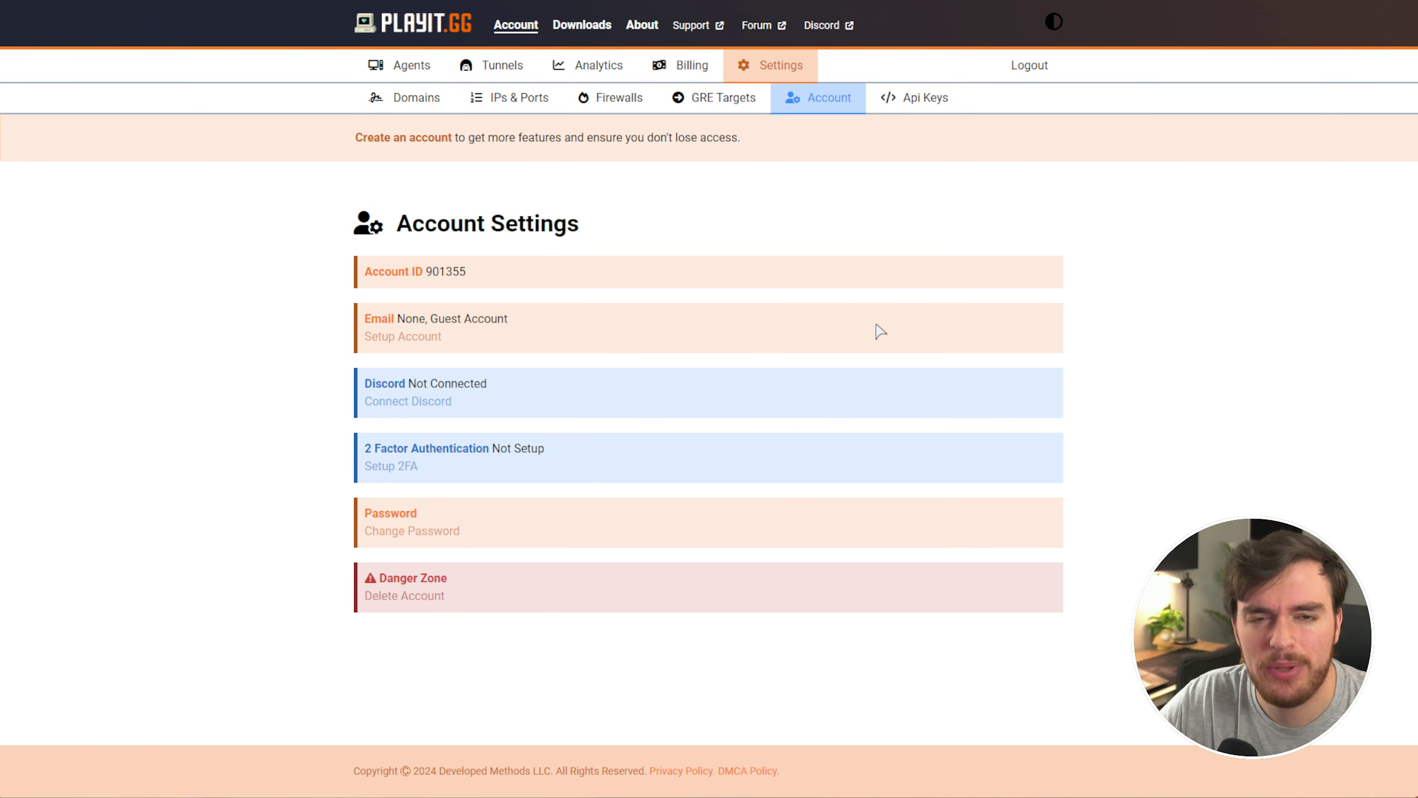
{"action": "left_click", "coordinate": [503, 68]}
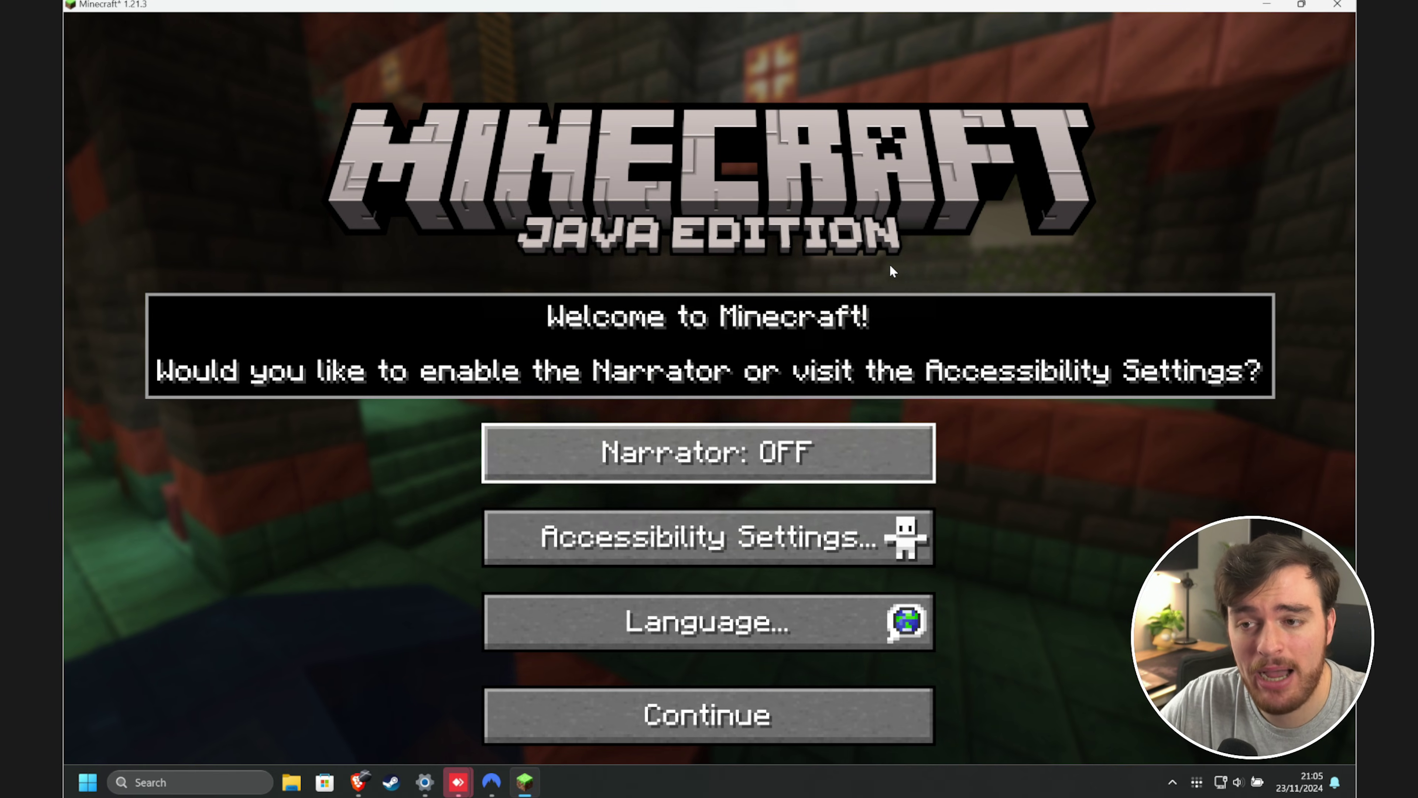
Add a multiplayer server entry with the pasted address since-jungle.gl.joinmc.link
{"action": "left_click", "coordinate": [719, 707]}
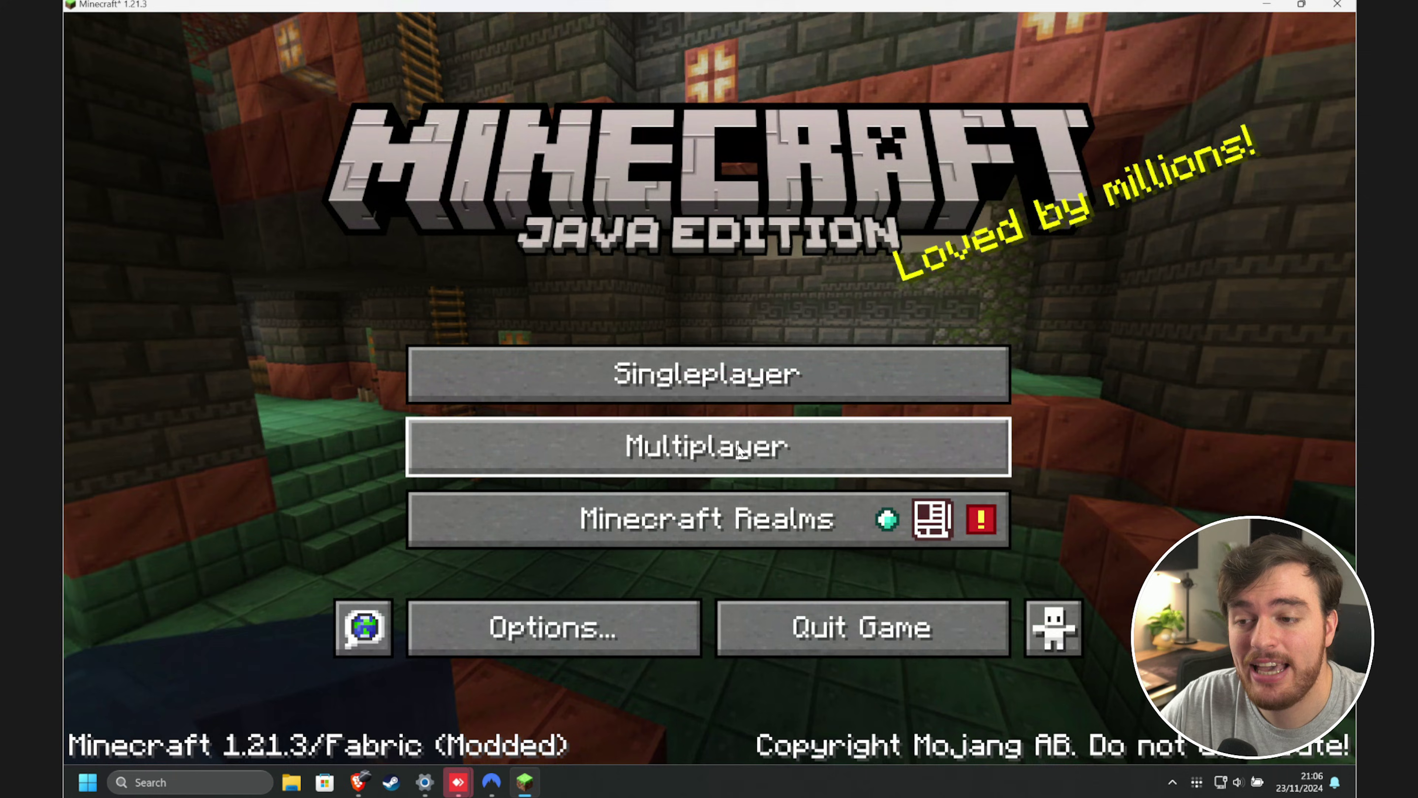
{"action": "left_click", "coordinate": [726, 445]}
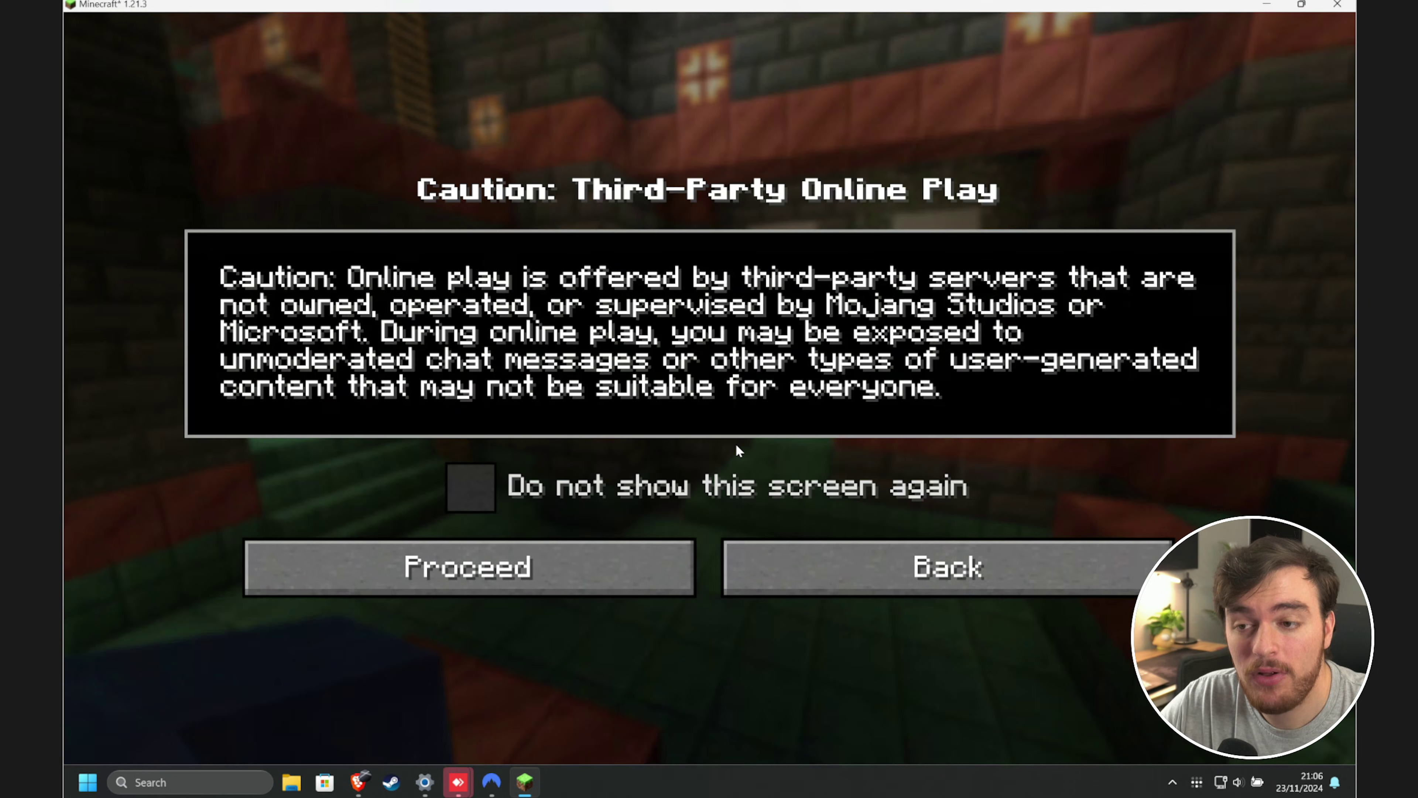
{"action": "left_click", "coordinate": [643, 564]}
{"action": "left_click", "coordinate": [965, 634]}
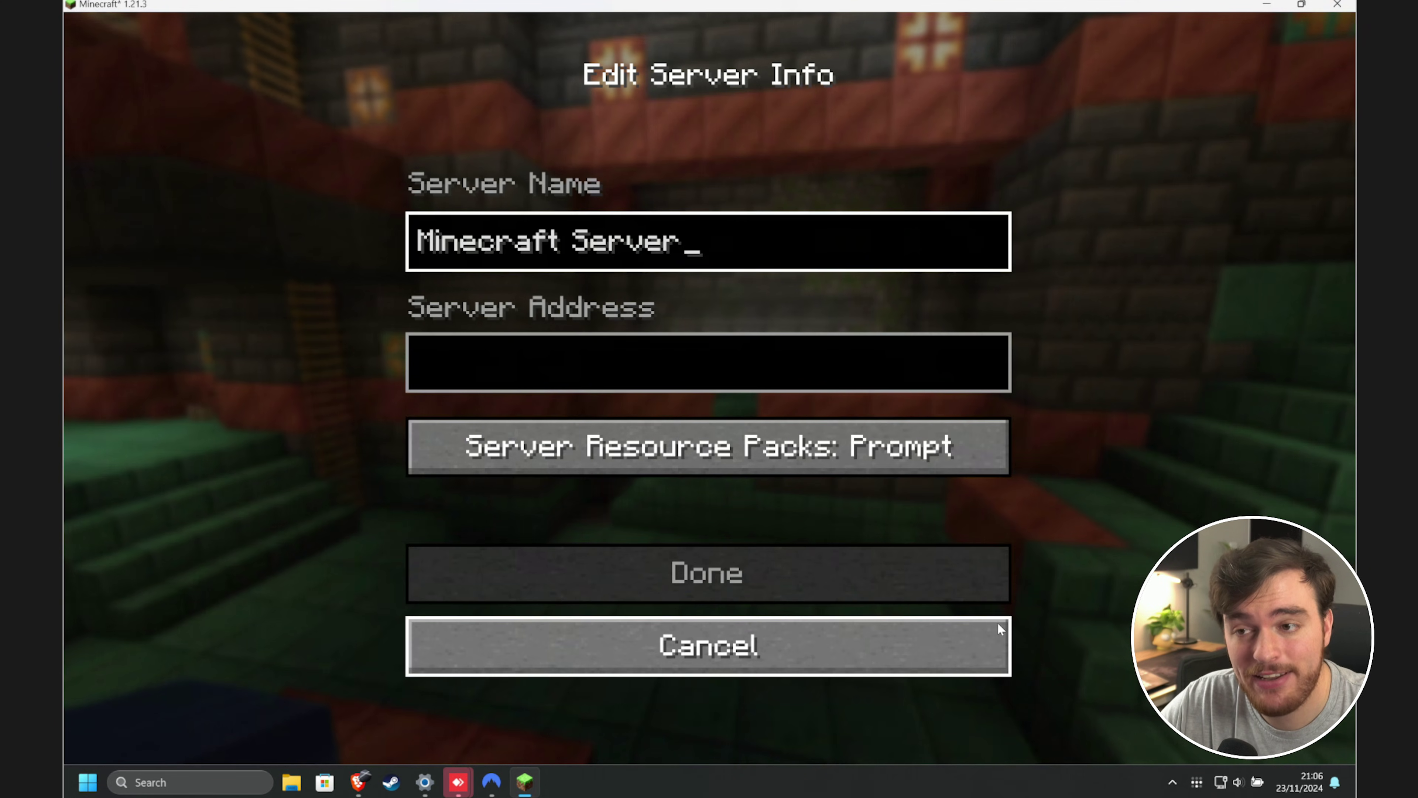
{"action": "left_click", "coordinate": [793, 349]}
{"action": "key", "text": "ctrl+v"}
{"action": "left_click", "coordinate": [843, 574]}
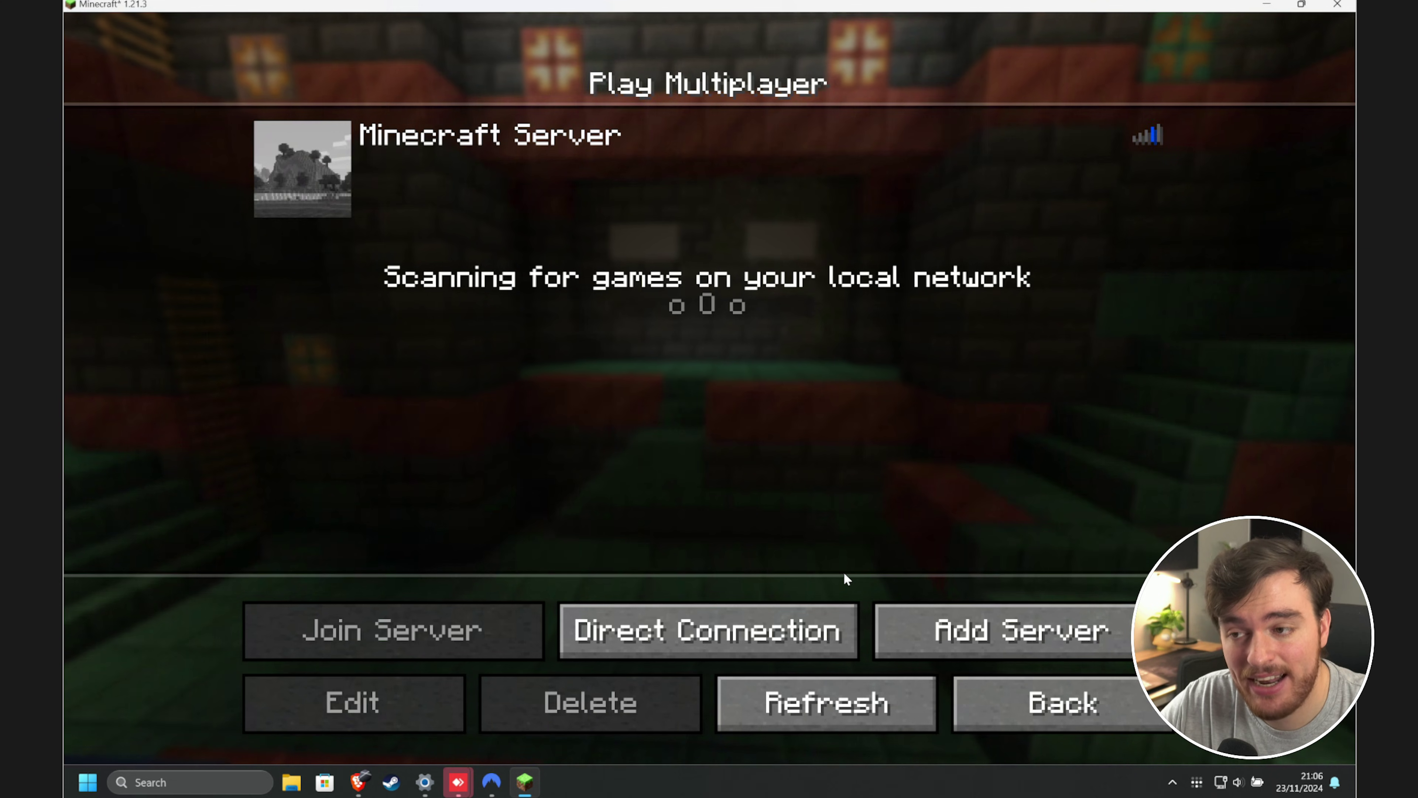
Join the tunnel-hosted Minecraft Server and pause once the world loads
{"action": "mouse_move", "coordinate": [651, 143]}
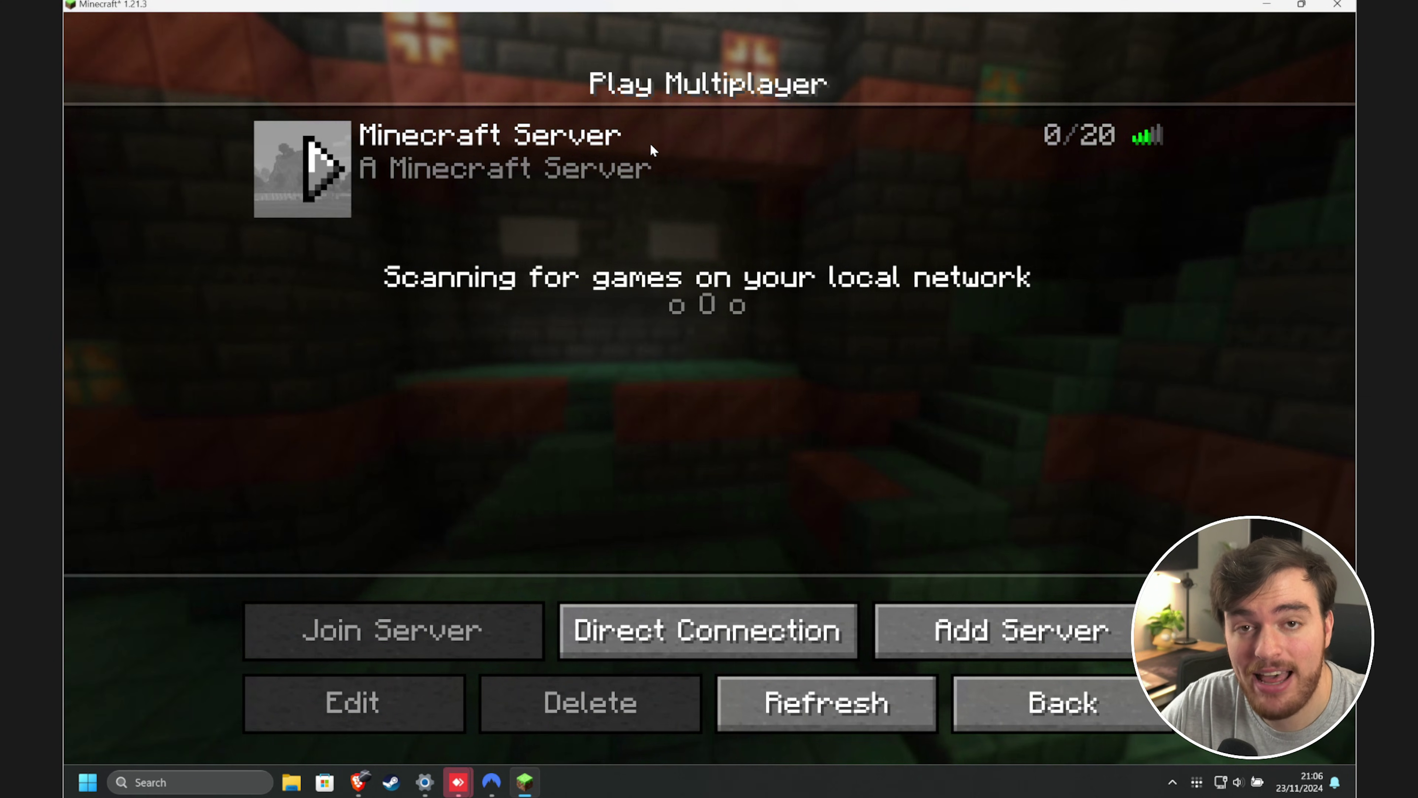
{"action": "left_click", "coordinate": [327, 167]}
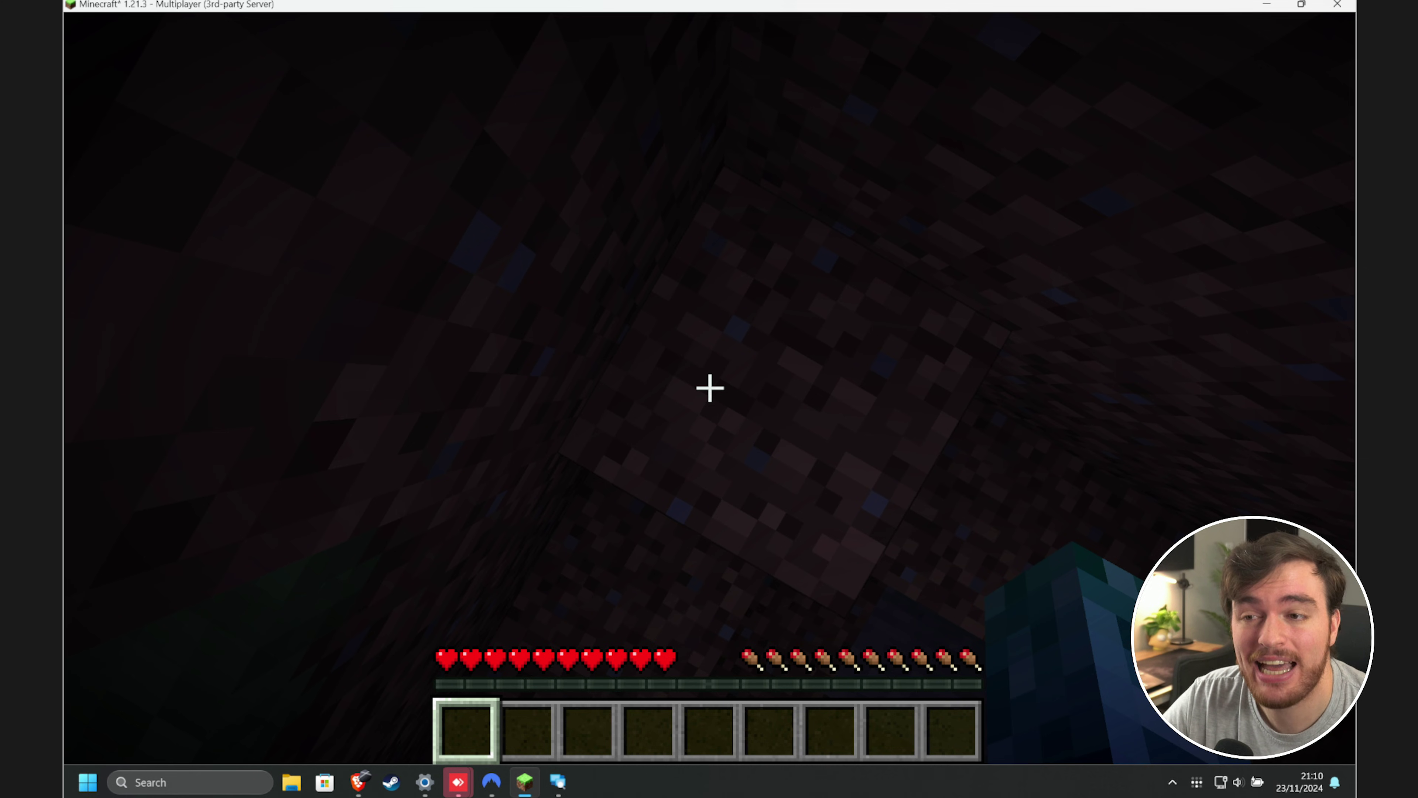
{"action": "key", "text": "Escape"}
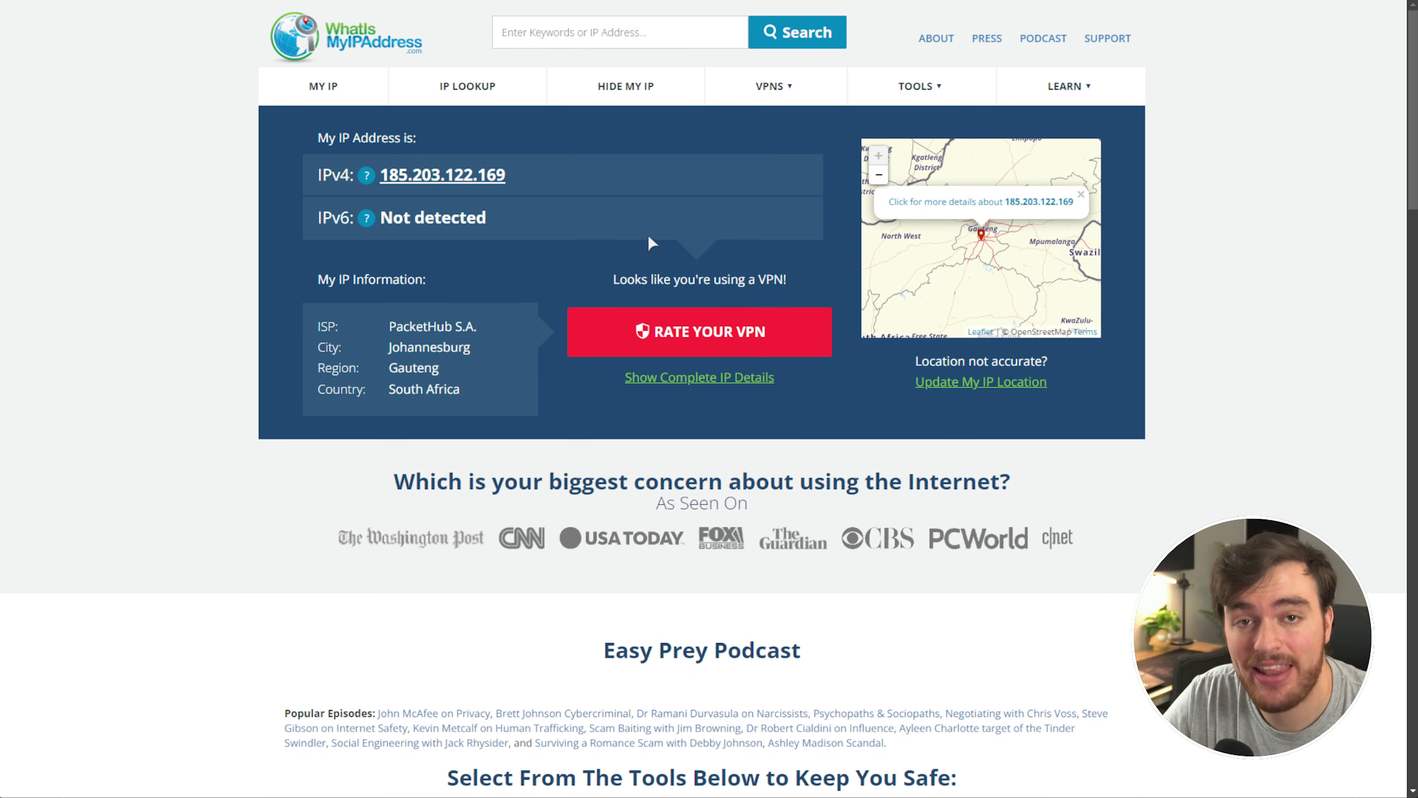
Highlight Nevada as 147.185.221.24's location on WhatIsMyIPAddress, then resume the Minecraft world
{"action": "mouse_move", "coordinate": [737, 94]}
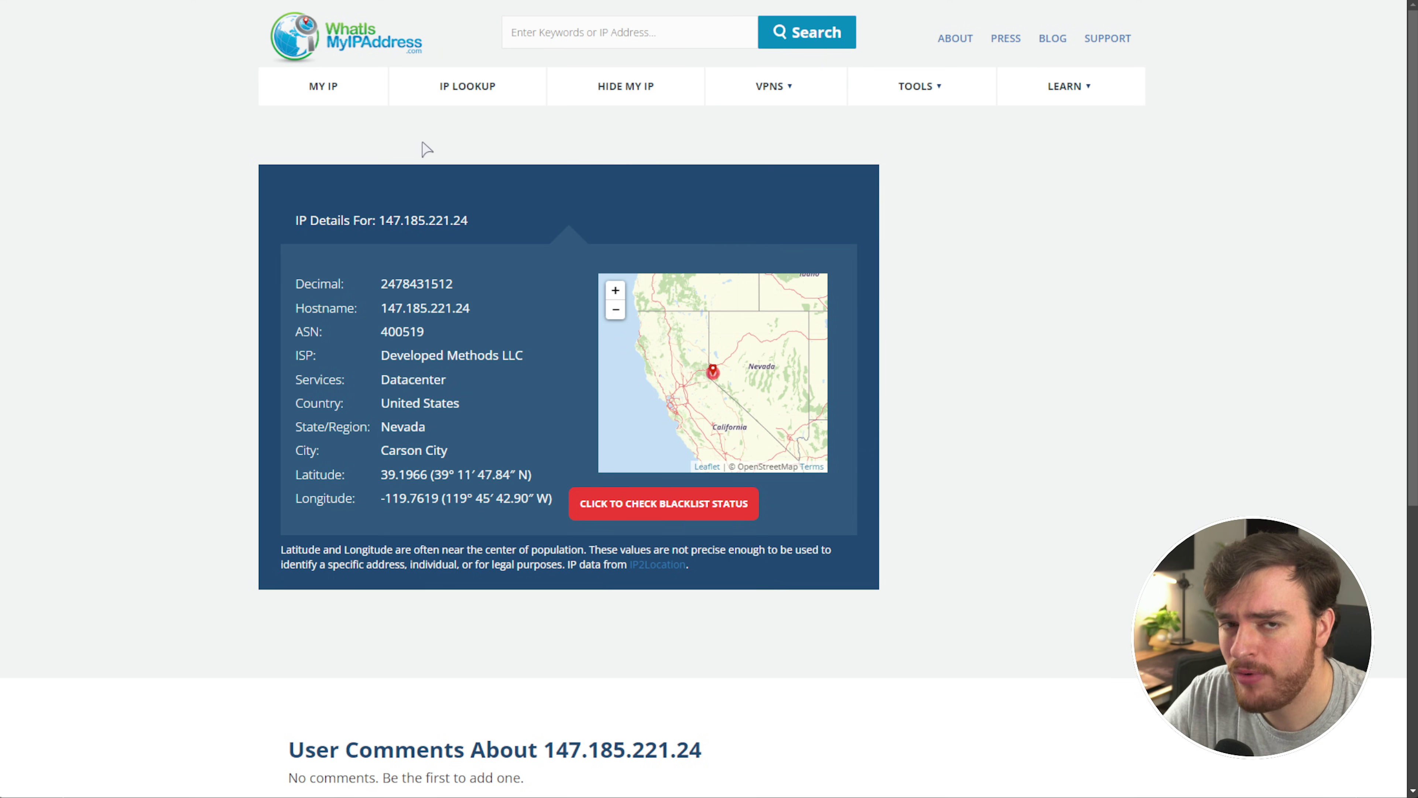
{"action": "double_click", "coordinate": [408, 433]}
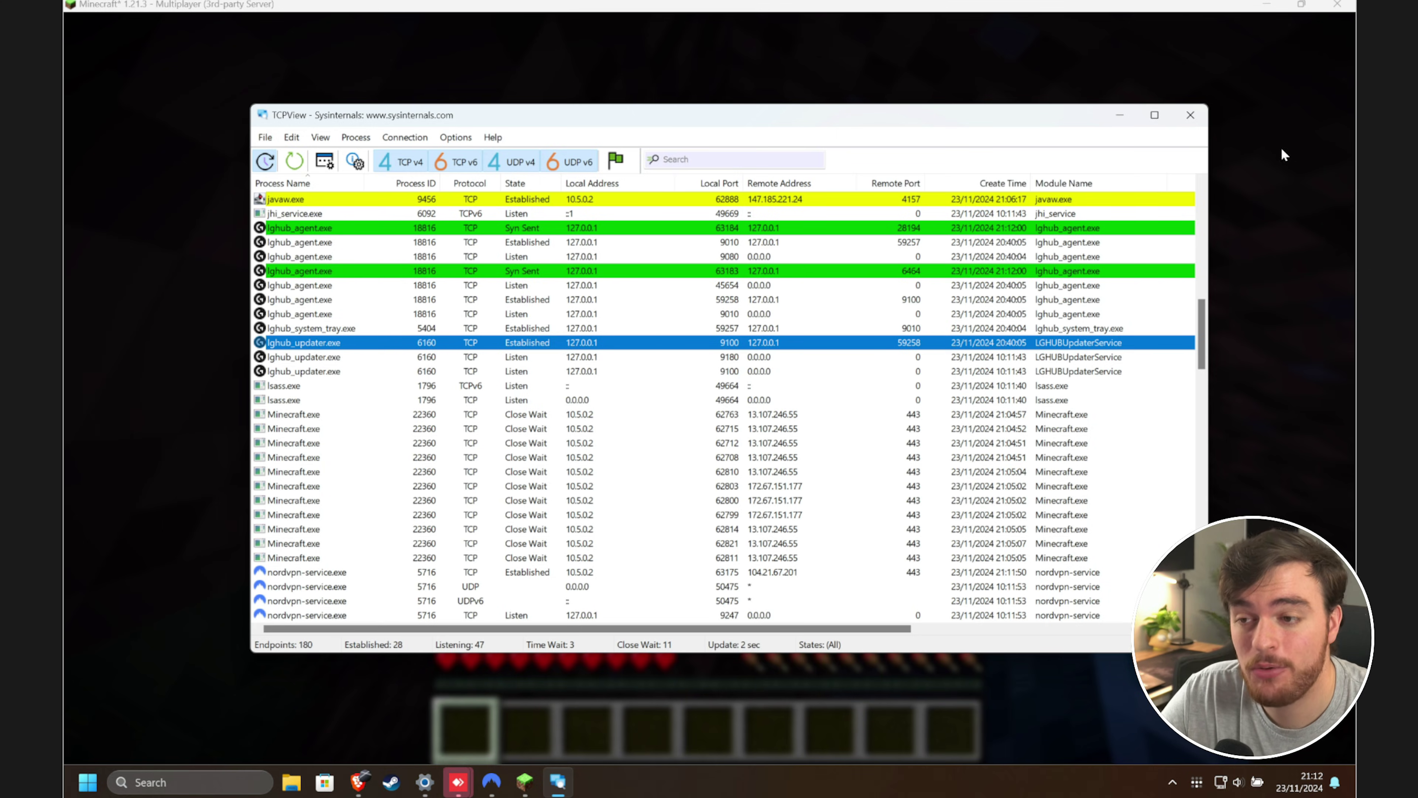
{"action": "left_click", "coordinate": [1285, 155]}
{"action": "key", "text": "Escape"}
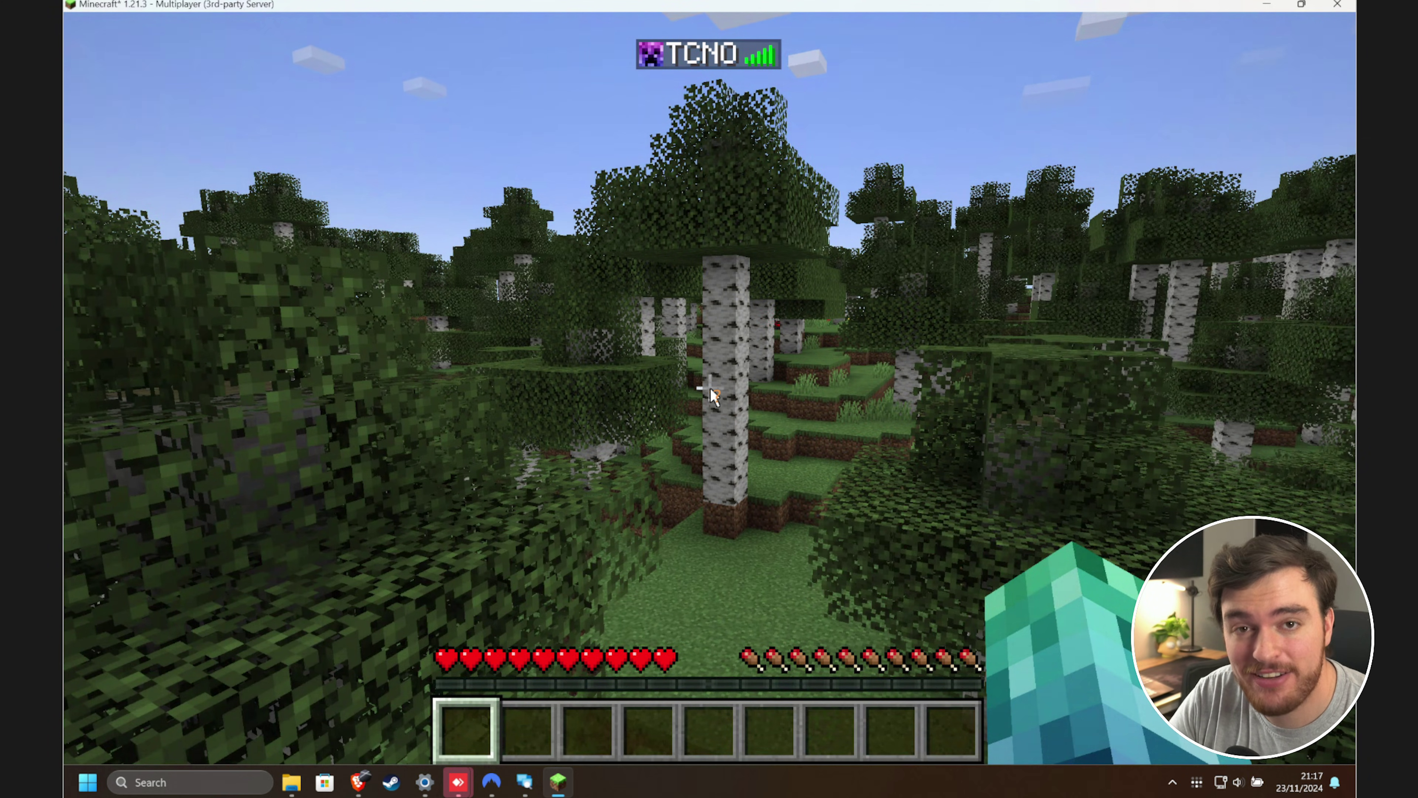
Run the /ping command in Minecraft chat, which reports 117 ms latency
{"action": "key", "text": "slash"}
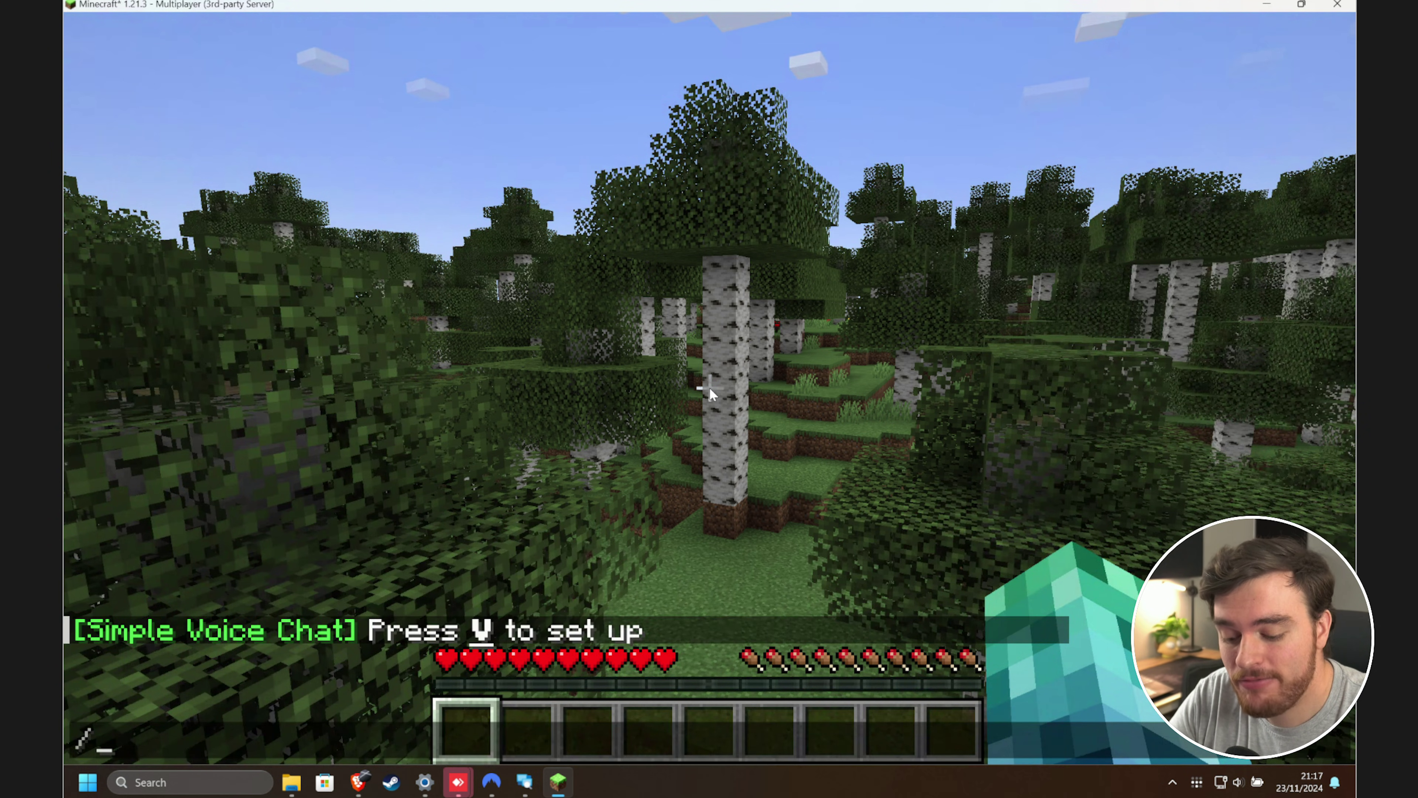
{"action": "type", "text": "ping"}
{"action": "key", "text": "Return"}
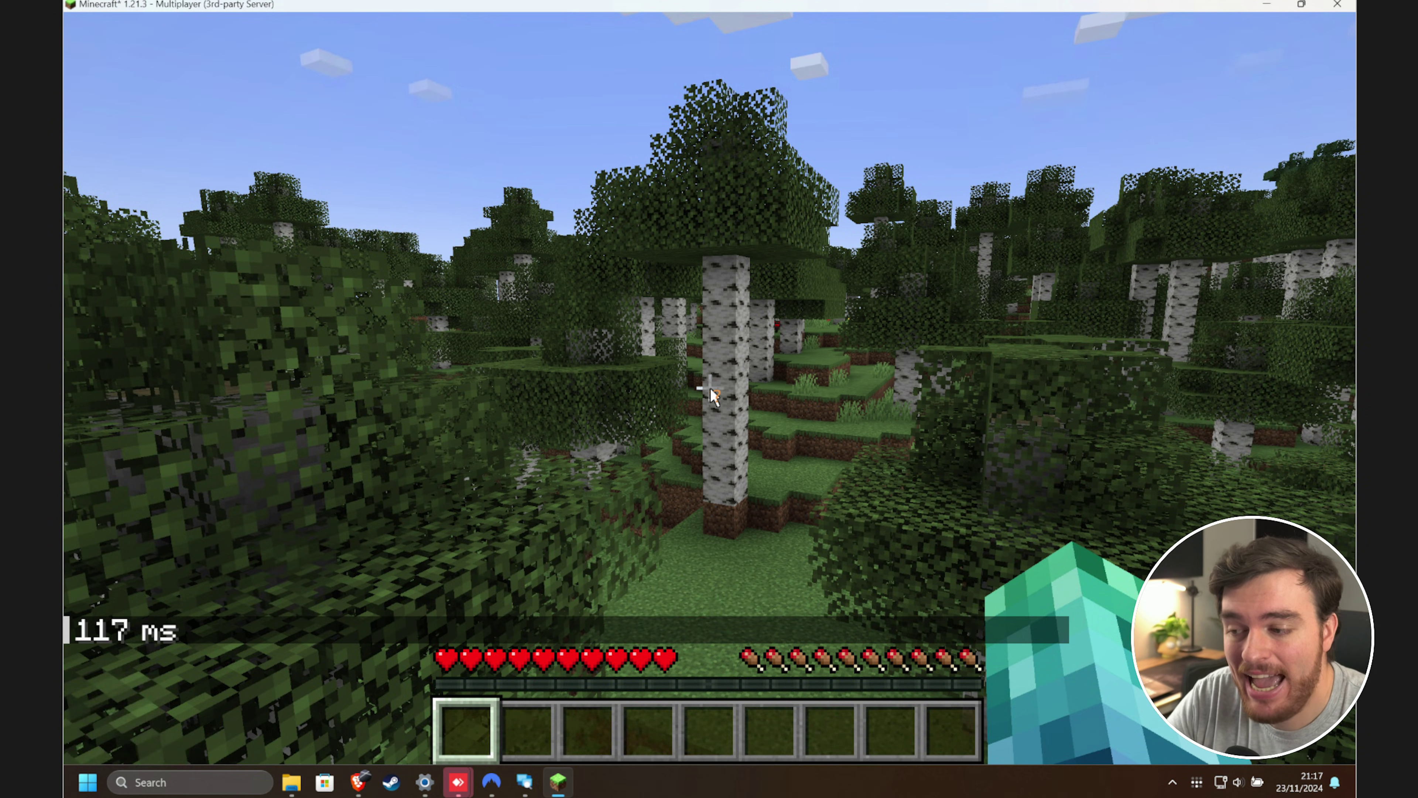